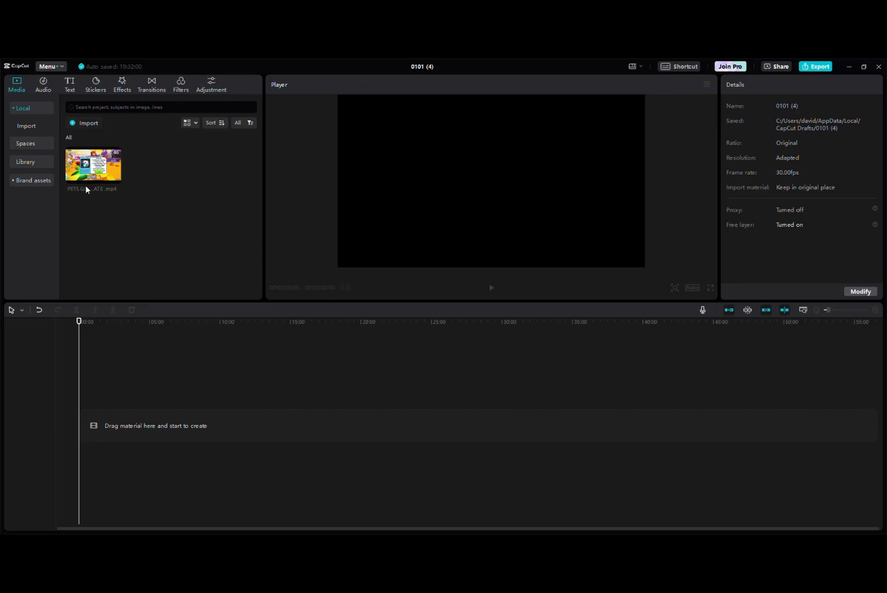
# Place the PETS GO HALLOWEEN UPDATE video on the timeline and preview its opening moment
pyautogui.moveTo(95, 156); pyautogui.dragTo(143, 416)
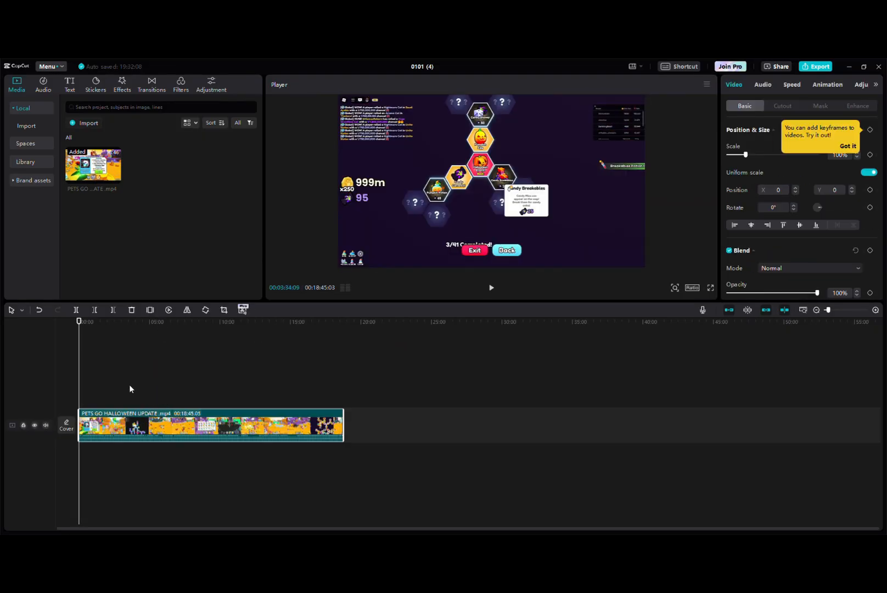
pyautogui.scroll(4, 85, 359)
pyautogui.click(89, 359)
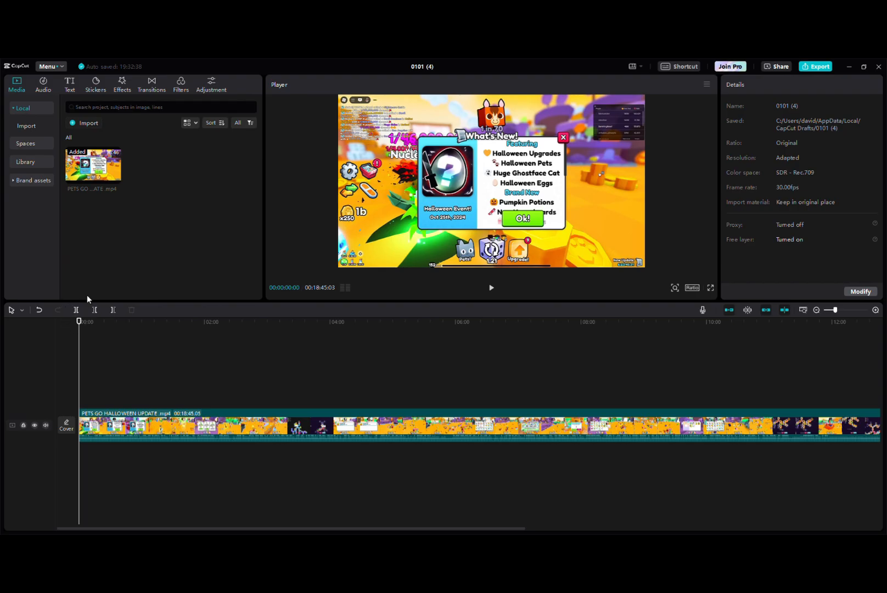
pyautogui.click(491, 288)
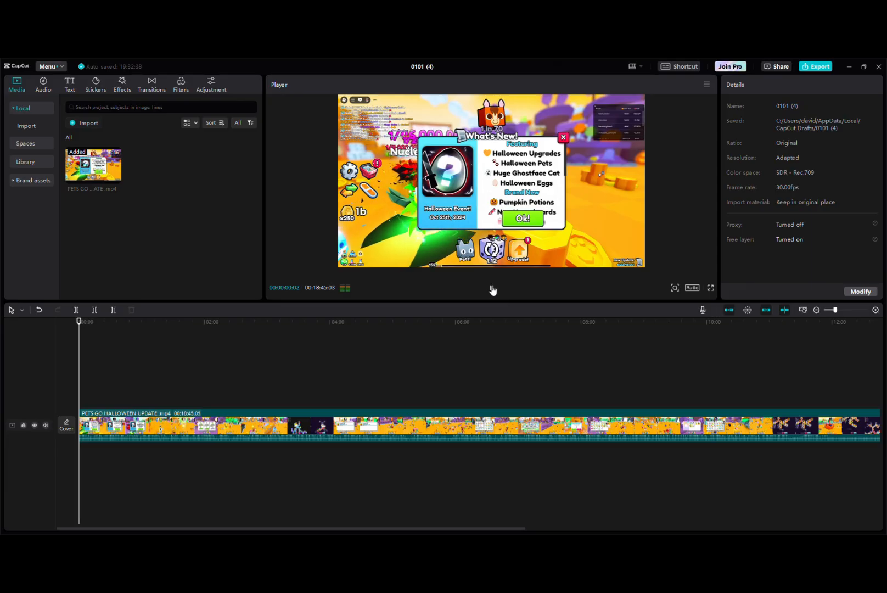
pyautogui.click(492, 288)
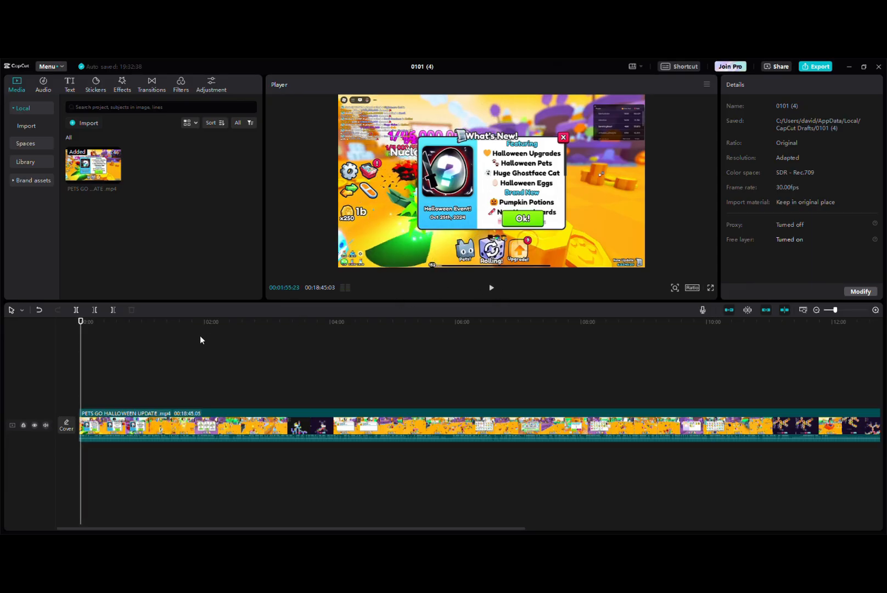
# Split the video at about 1:55 and delete the part before the cut
pyautogui.click(200, 340)
pyautogui.click(76, 310)
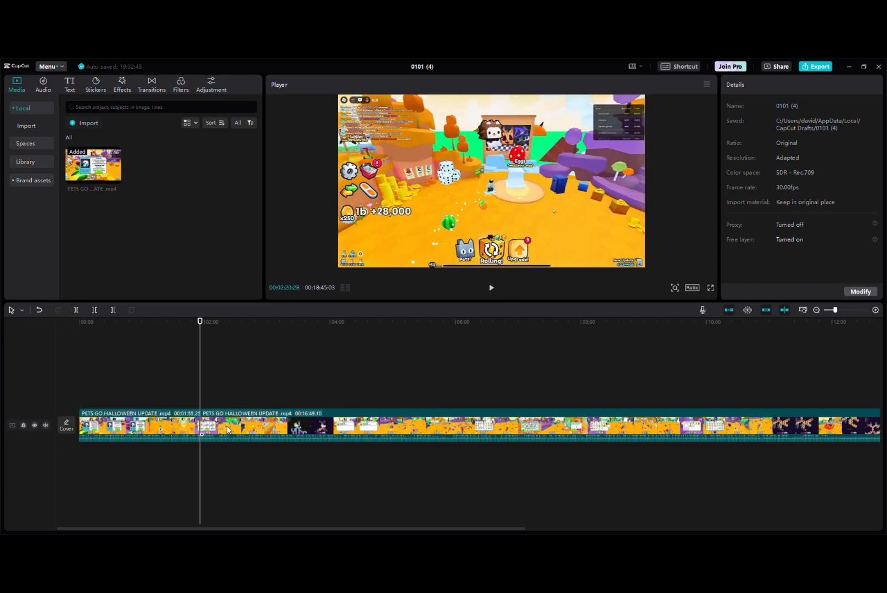
pyautogui.click(164, 427)
pyautogui.press('Delete')
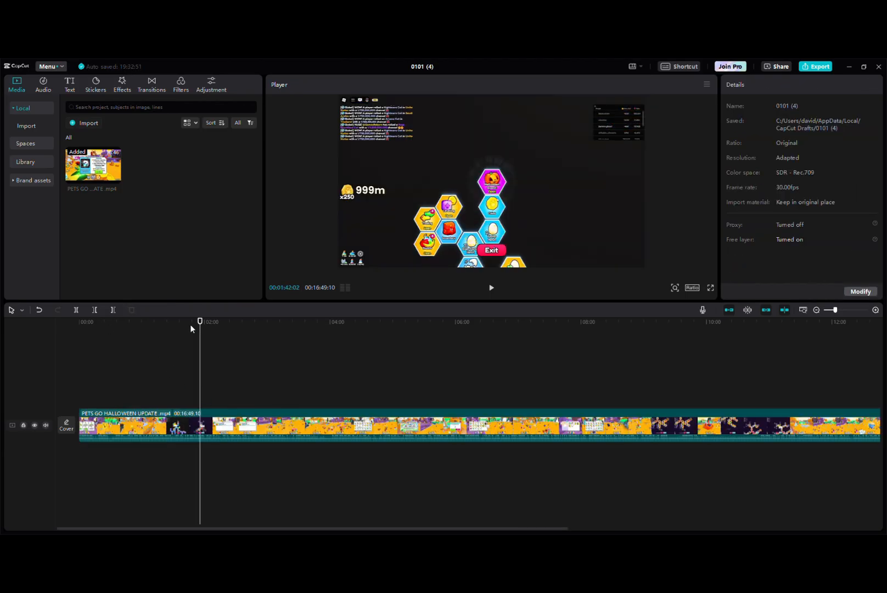
# Split the remaining video at about 1:00 and again just before the 2:00 mark
pyautogui.moveTo(200, 322); pyautogui.dragTo(141, 346)
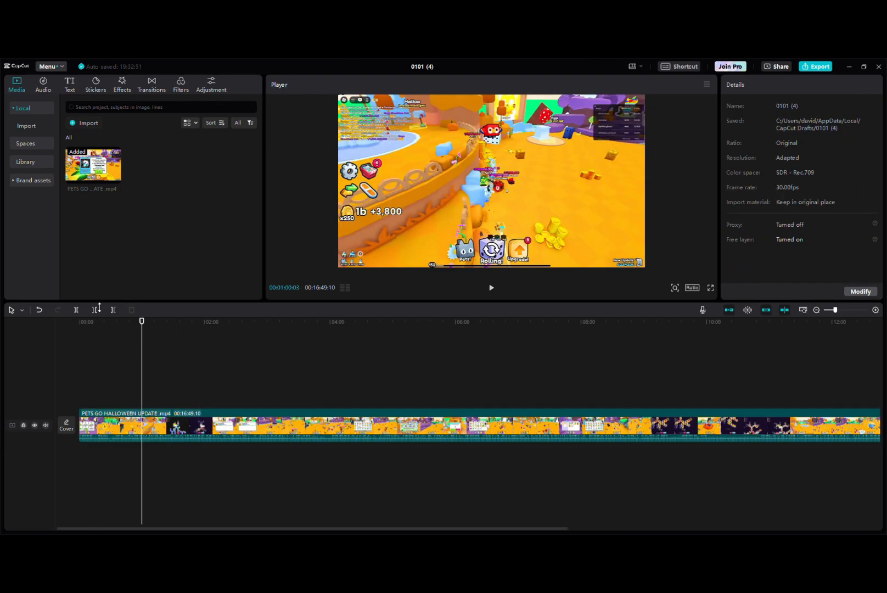
pyautogui.click(76, 309)
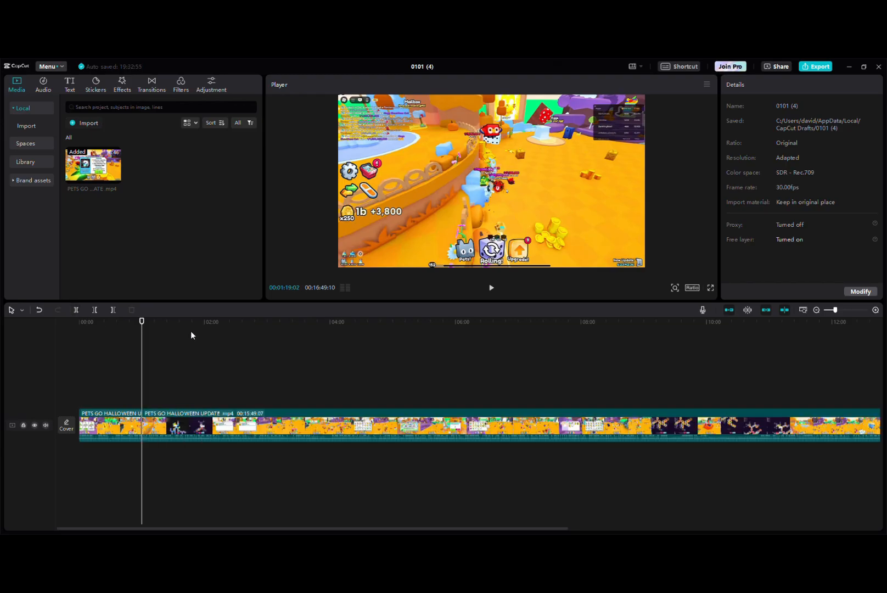
pyautogui.click(201, 336)
pyautogui.click(77, 310)
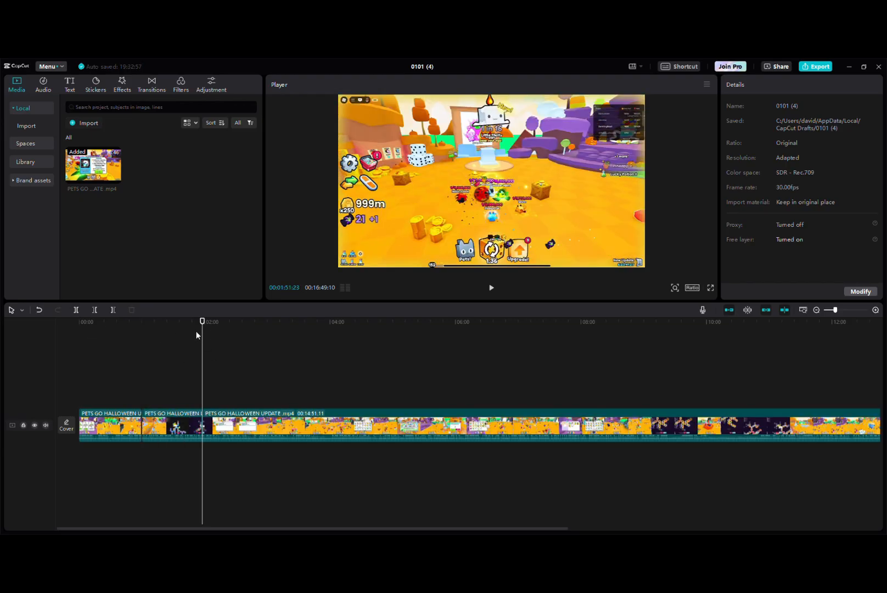
# With the playhead at about 1:21, trim the middle segment by deleting the portion before it, followed by the portion after it
pyautogui.click(165, 335)
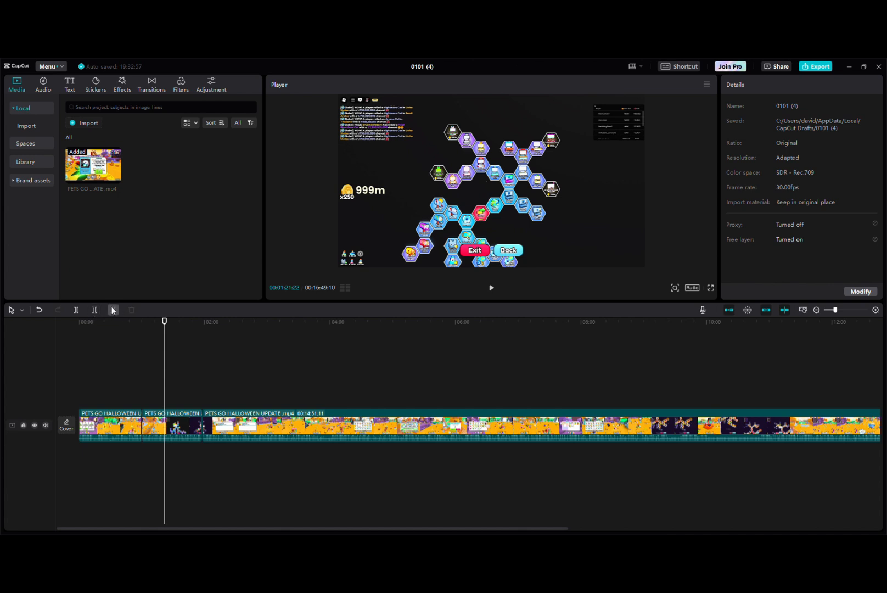
pyautogui.click(95, 309)
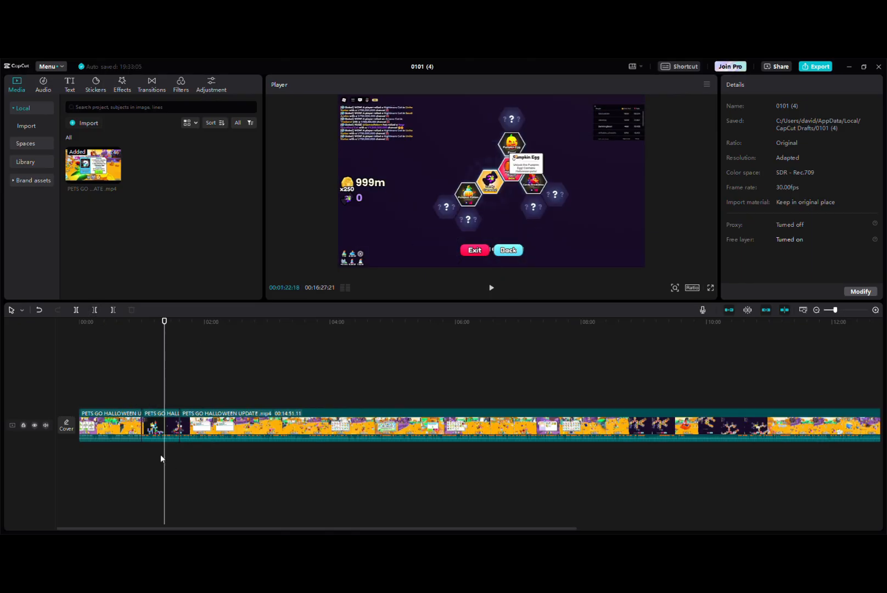
pyautogui.click(111, 310)
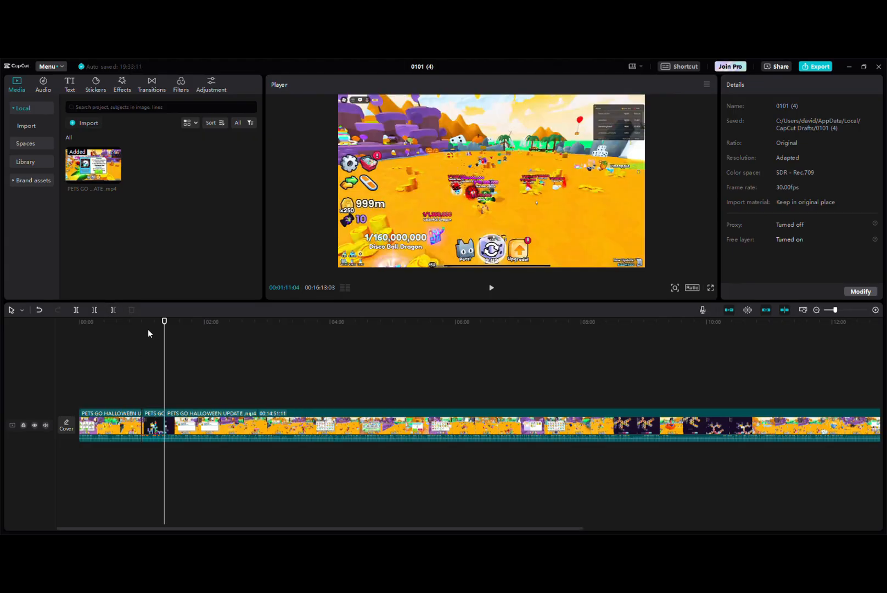
# Split the last clip at about 1:38 and delete the short segment before the cut
pyautogui.click(182, 324)
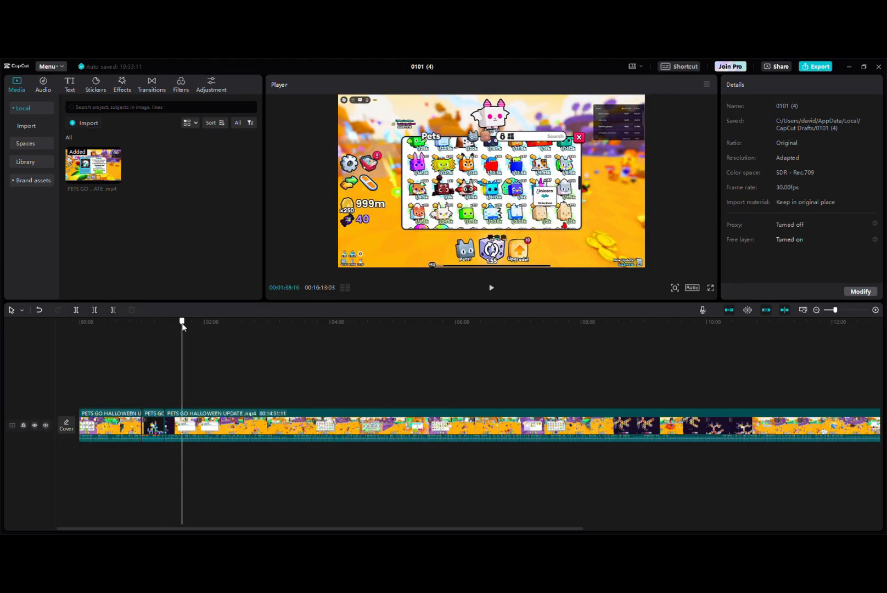
pyautogui.click(77, 309)
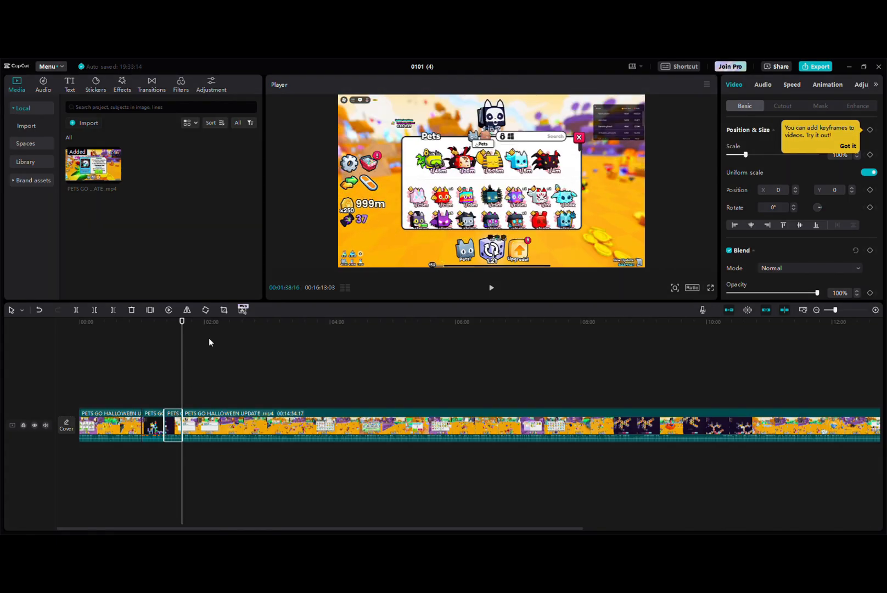
pyautogui.press('Delete')
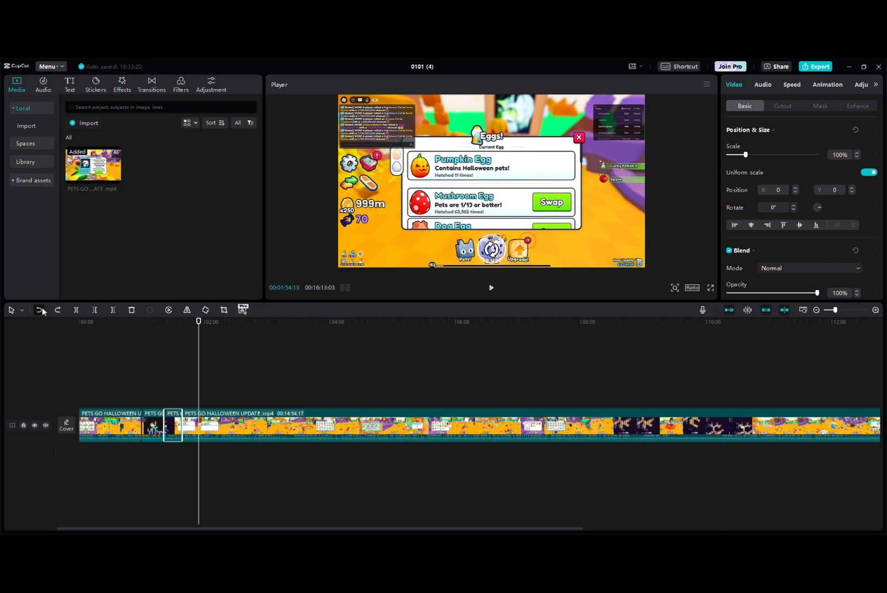
# Undo and redo the recent timeline edits, ending with the short third segment deleted again
pyautogui.click(39, 309)
pyautogui.click(57, 310)
pyautogui.click(57, 310)
pyautogui.click(38, 309)
pyautogui.click(39, 310)
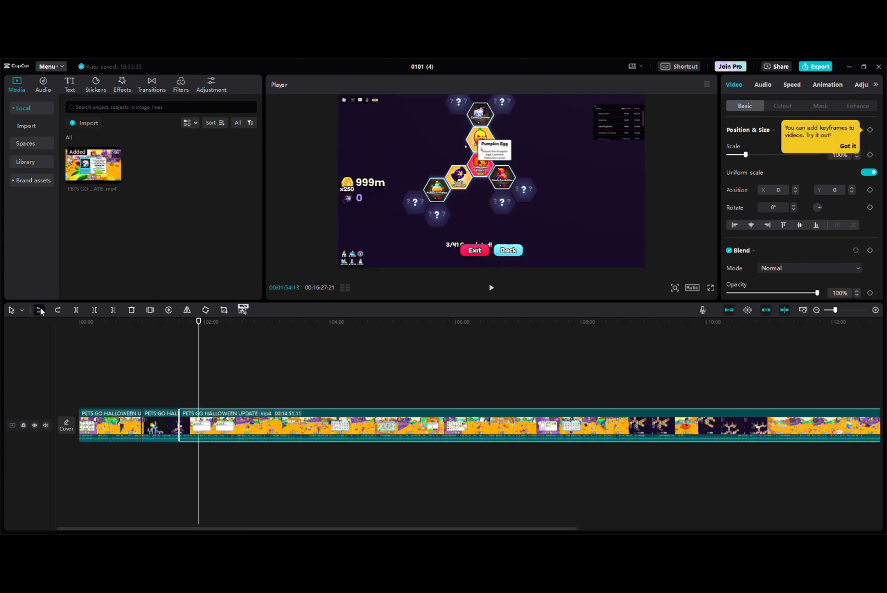
pyautogui.click(39, 310)
pyautogui.click(62, 310)
pyautogui.click(61, 310)
pyautogui.click(60, 310)
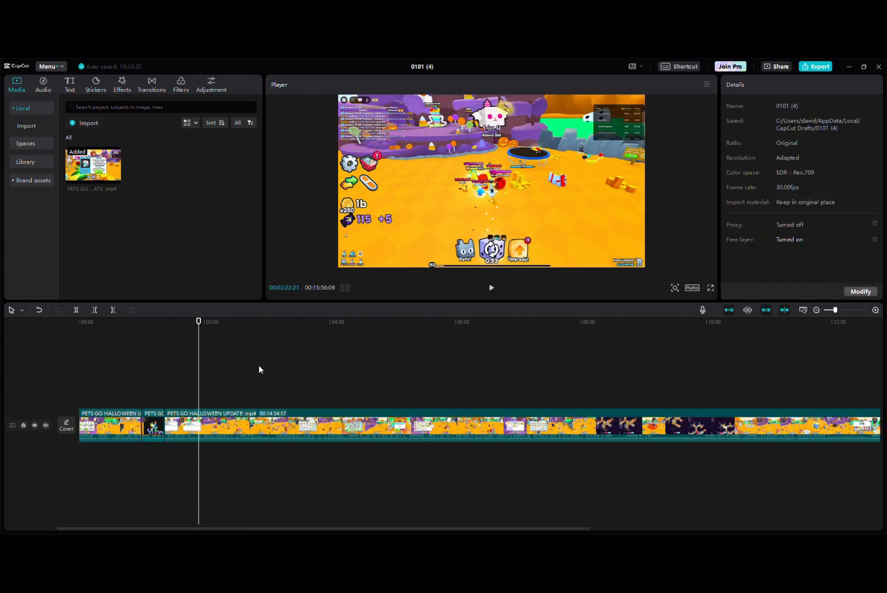
pyautogui.click(39, 309)
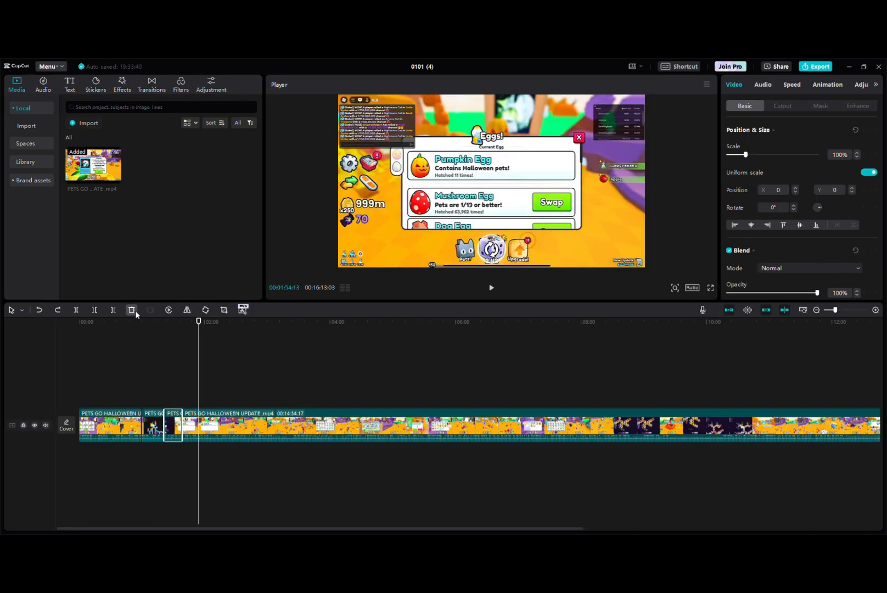
pyautogui.click(132, 309)
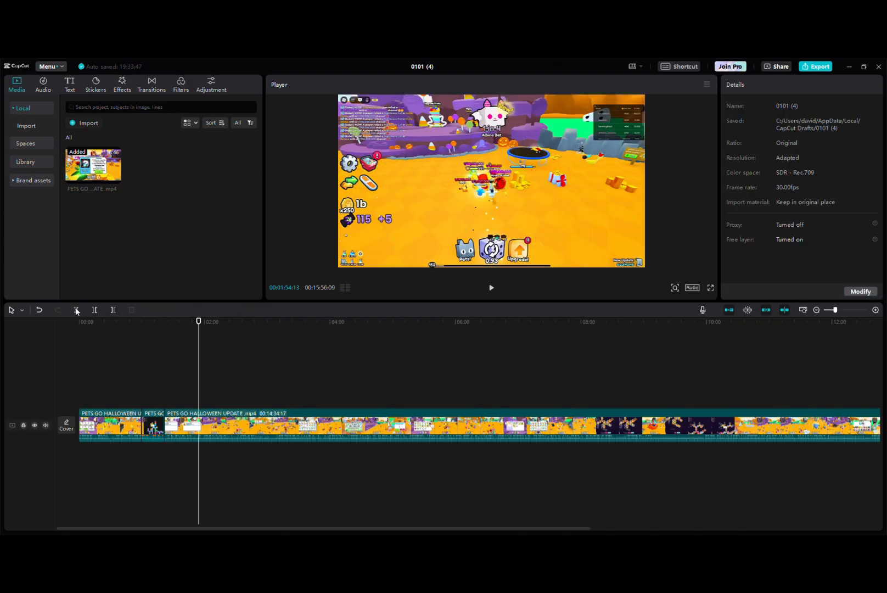
# Delete the long last clip from the timeline and undo the deletion
pyautogui.click(205, 419)
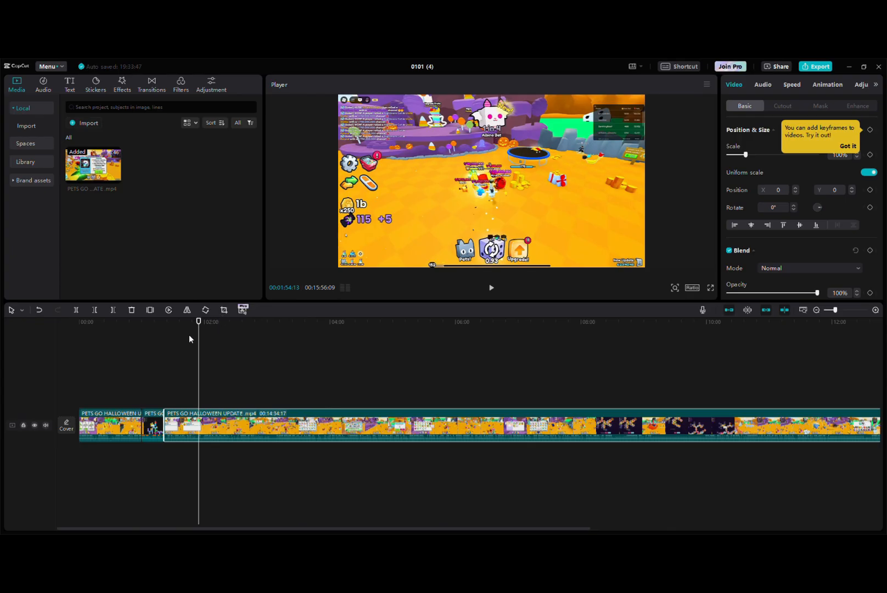
pyautogui.click(191, 333)
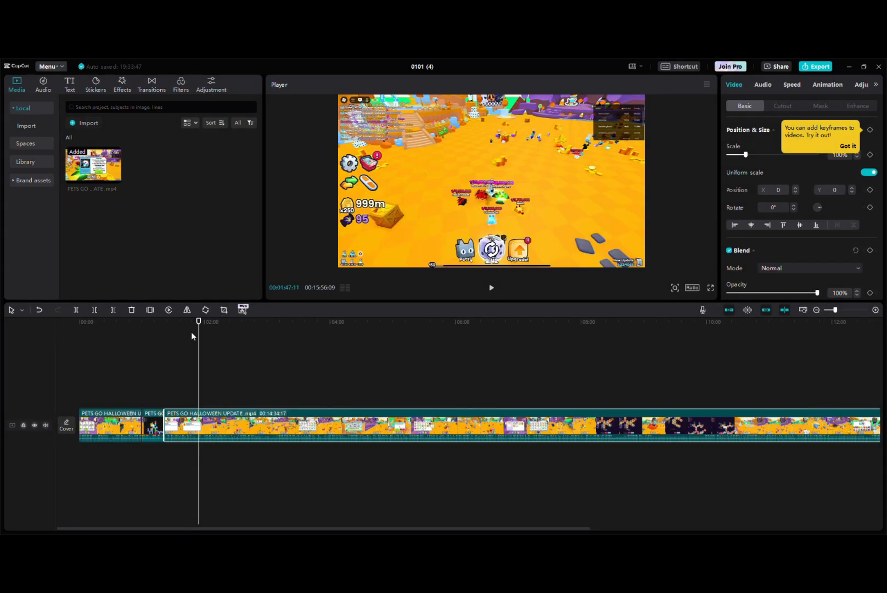
pyautogui.click(239, 378)
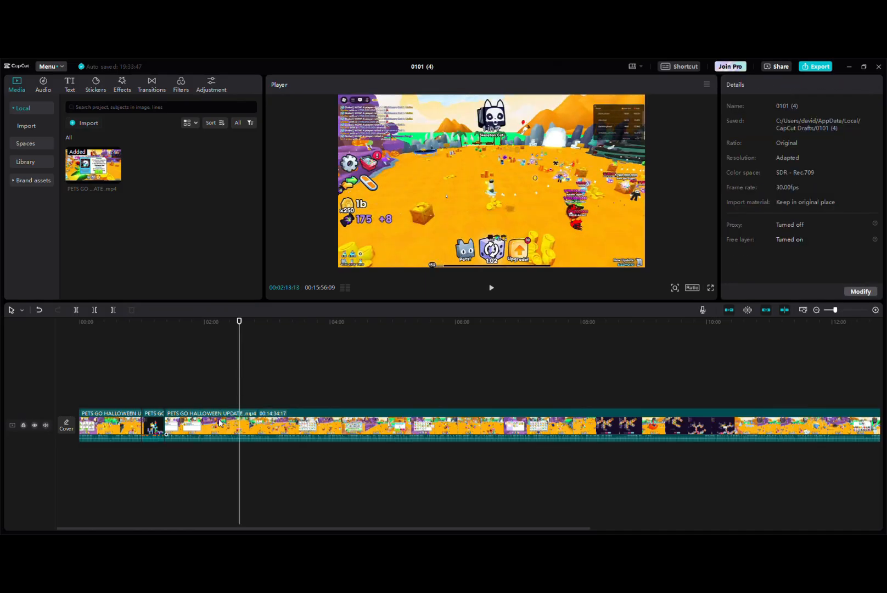
pyautogui.click(220, 422)
pyautogui.press('Delete')
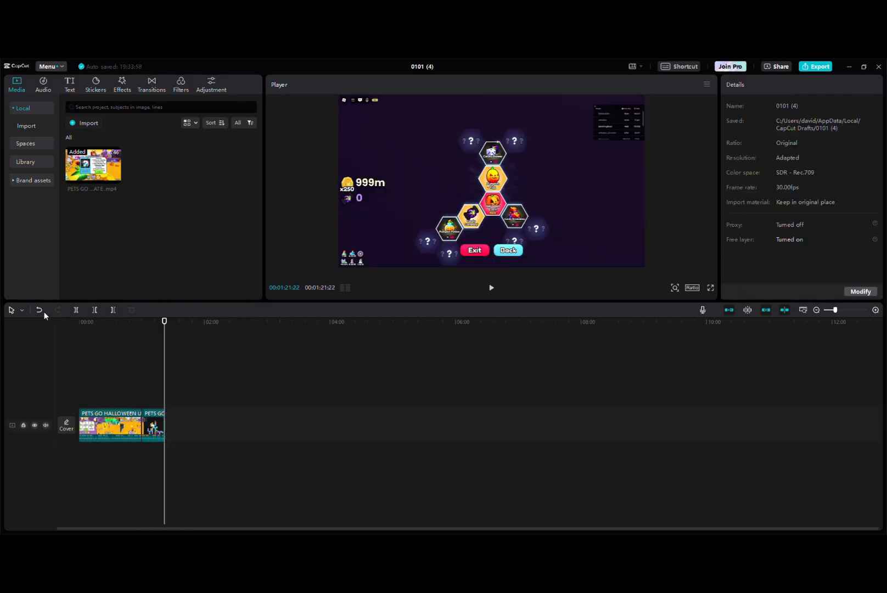
pyautogui.click(39, 310)
# Mirror the long last clip and flip it back to its original orientation, trying this at two playhead positions
pyautogui.click(161, 359)
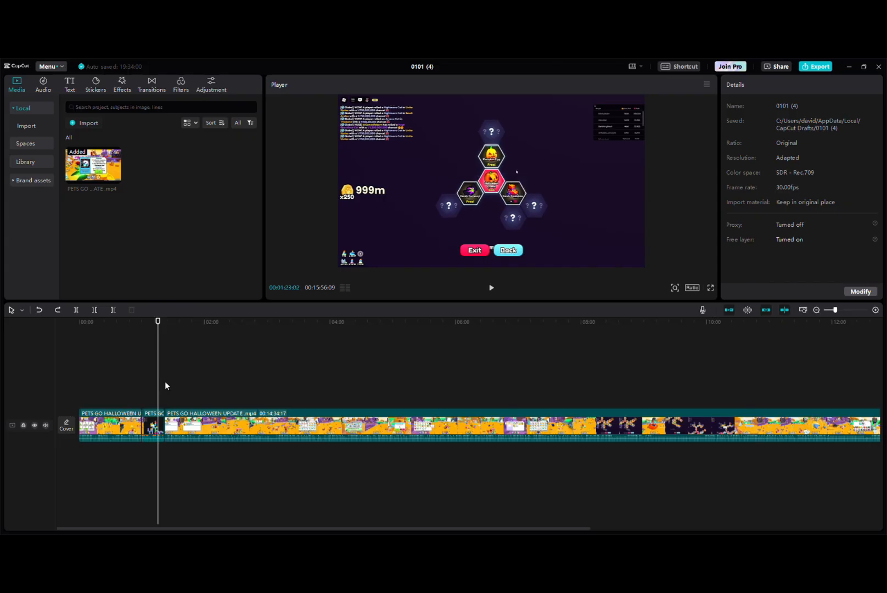
pyautogui.click(161, 381)
pyautogui.click(167, 420)
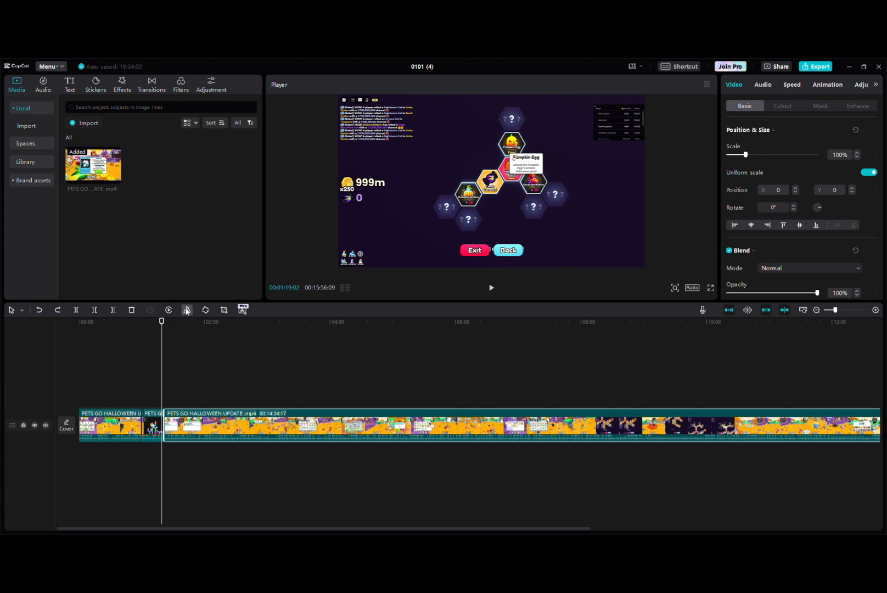
pyautogui.click(186, 311)
pyautogui.click(186, 311)
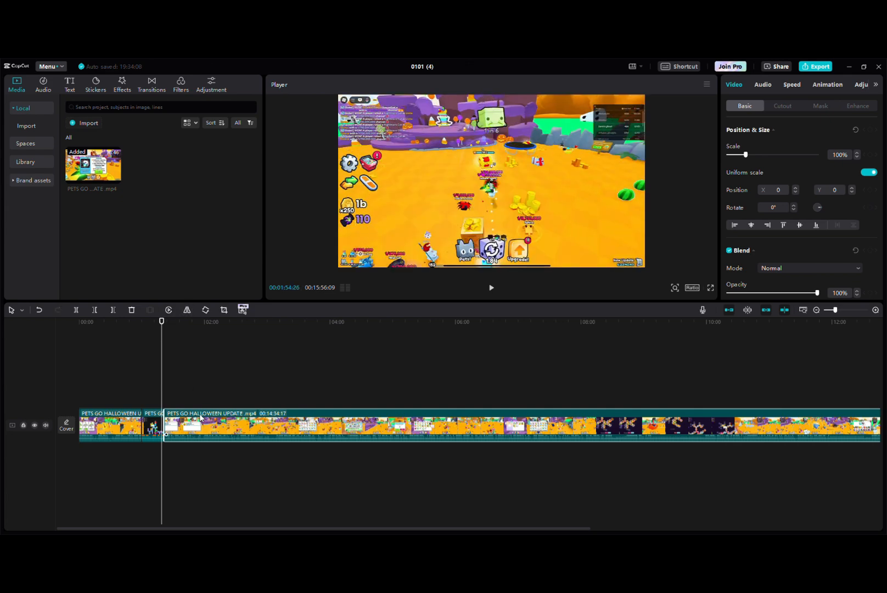
pyautogui.click(196, 357)
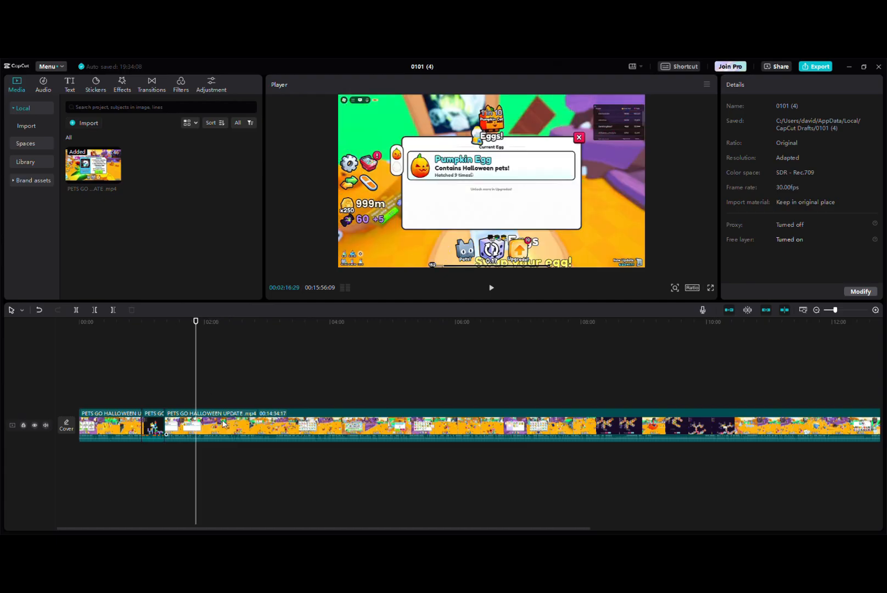
pyautogui.click(225, 425)
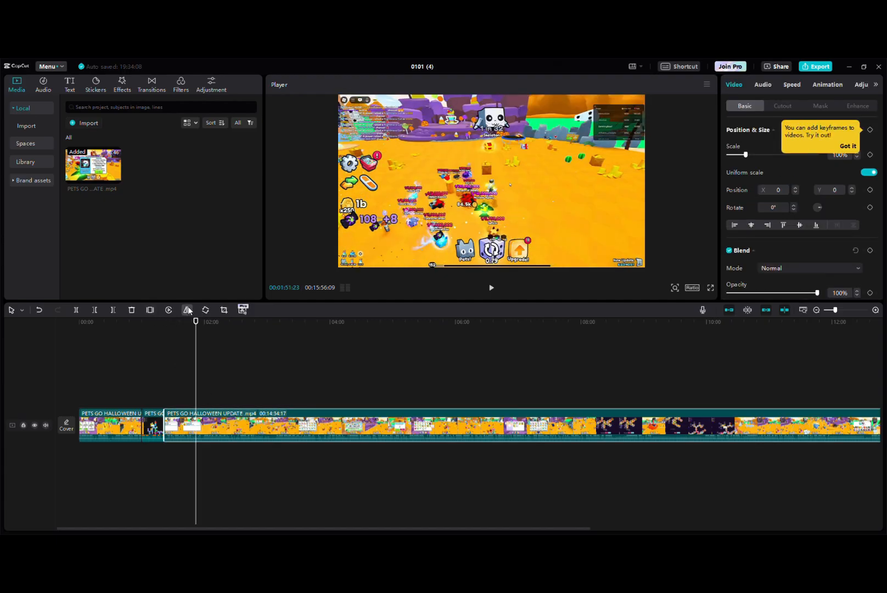
pyautogui.click(187, 310)
pyautogui.click(187, 310)
# Rotate the long last clip in quarter turns until its rotation is 360°
pyautogui.click(206, 310)
pyautogui.click(205, 310)
pyautogui.click(205, 310)
pyautogui.click(205, 310)
# Open the audio library's copyright section and run a copyright check on the video
pyautogui.click(40, 85)
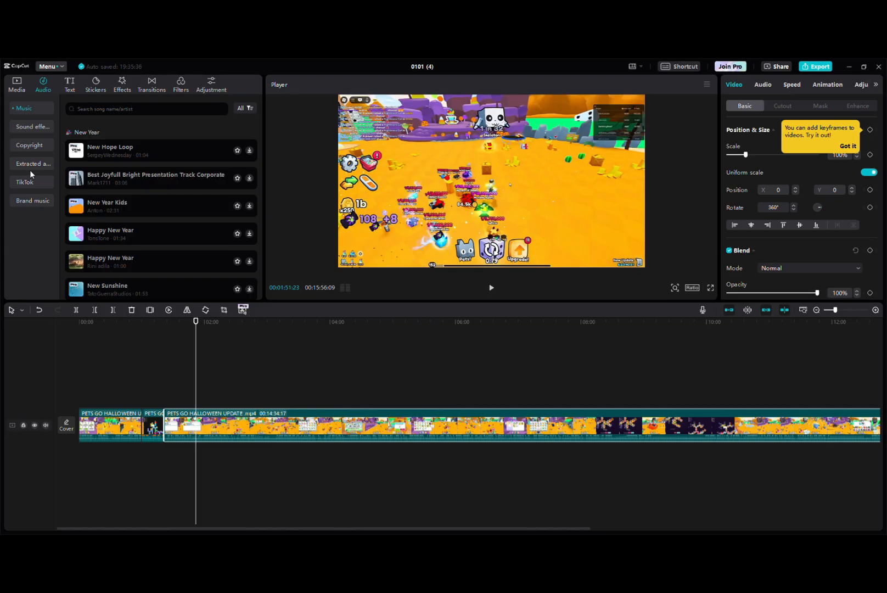
pyautogui.click(22, 146)
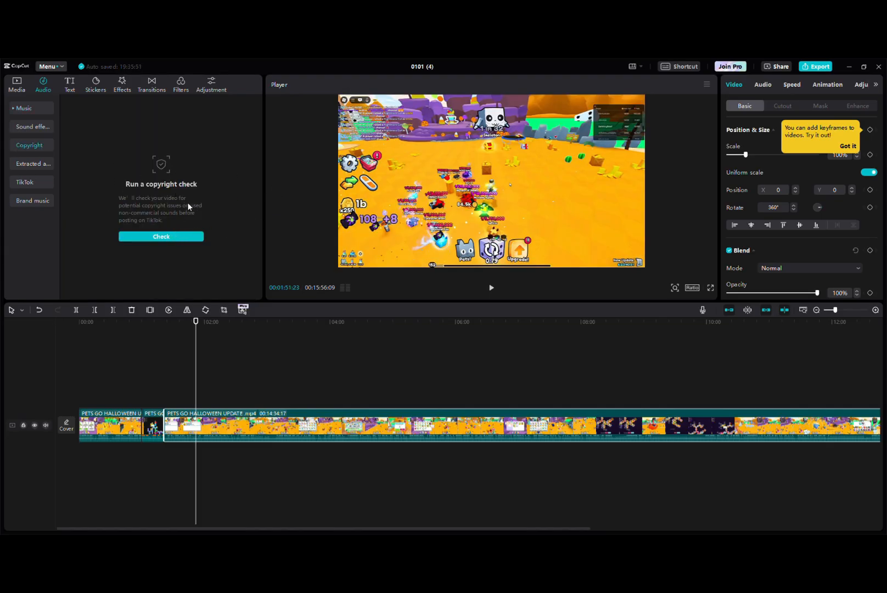
pyautogui.click(189, 236)
# Look through the text options, covering default text, AI generated text, effects, text templates, auto captions and local captions
pyautogui.click(69, 87)
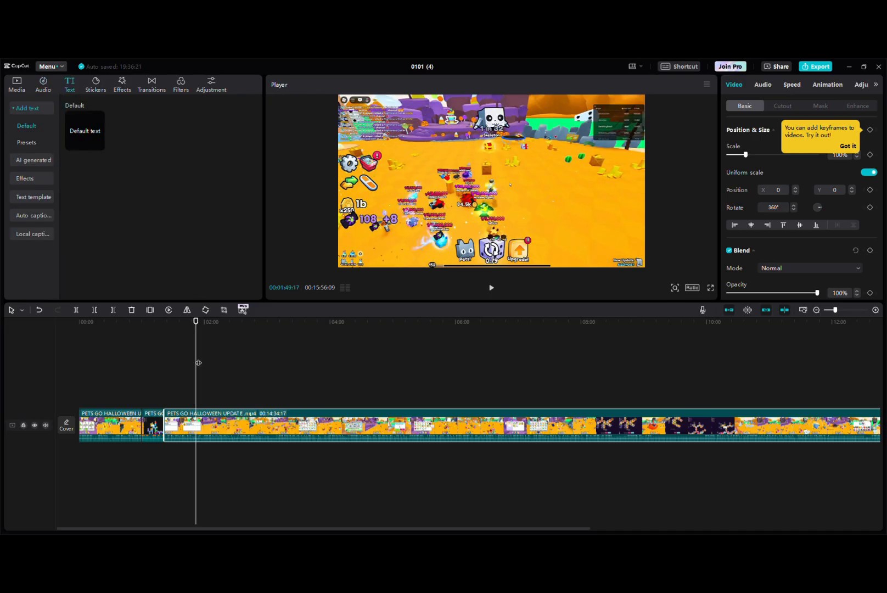
pyautogui.scroll(5, 189, 374)
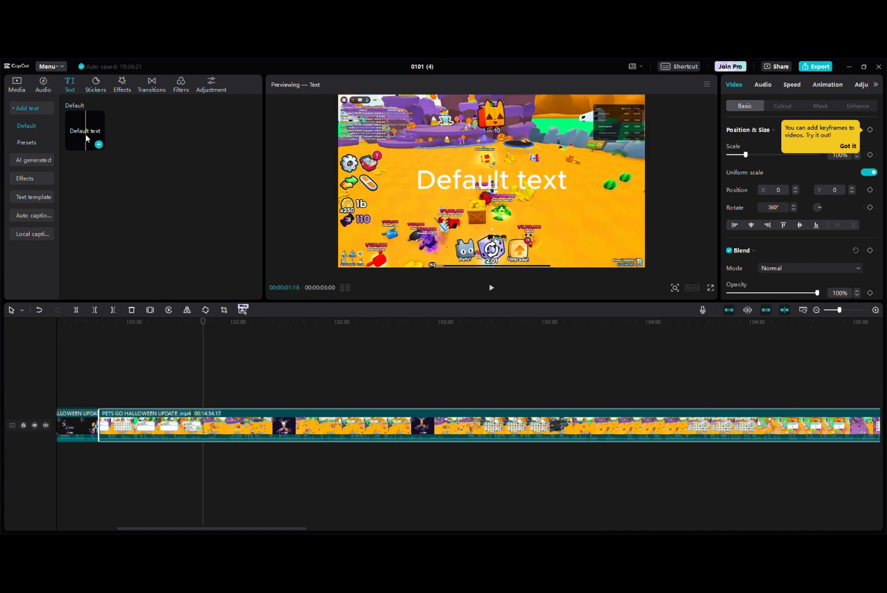
pyautogui.click(48, 160)
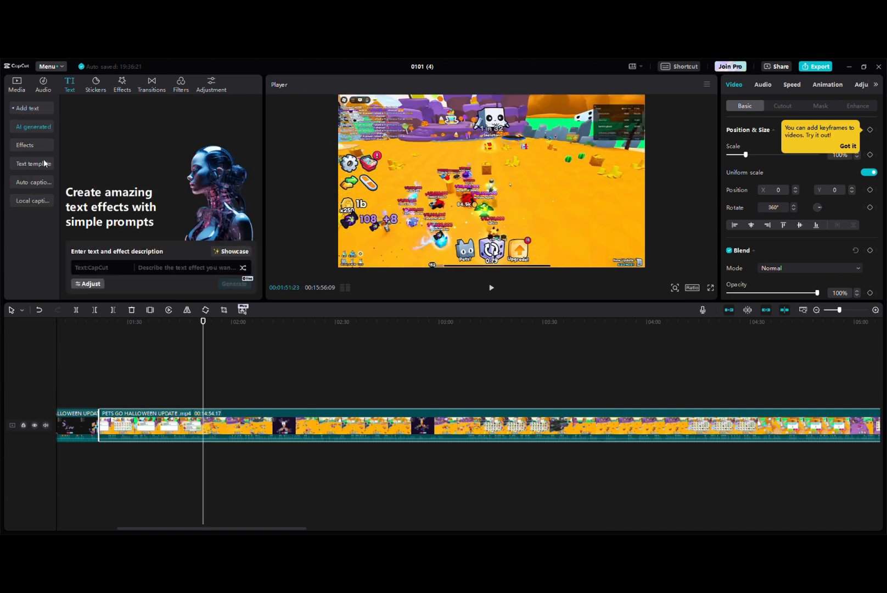
pyautogui.click(33, 145)
pyautogui.click(38, 165)
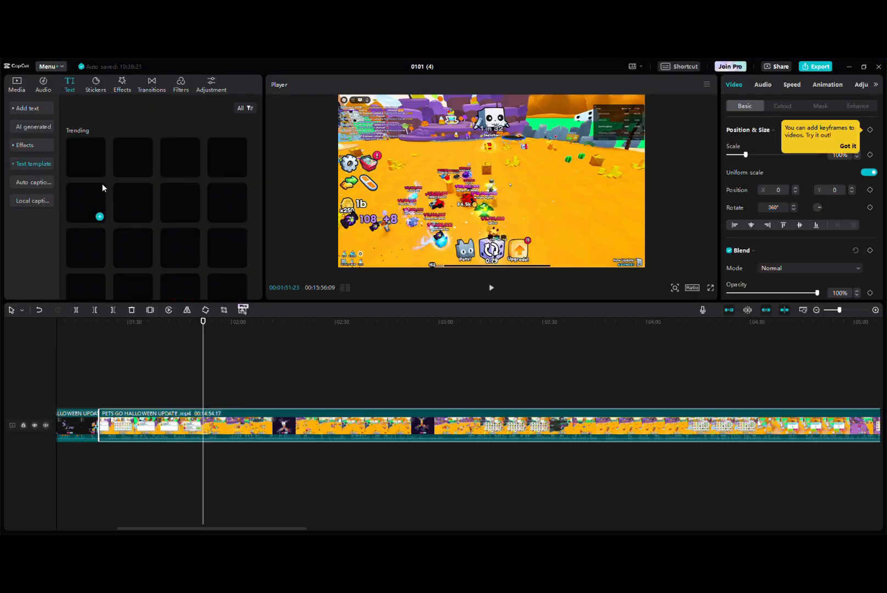
pyautogui.click(48, 183)
pyautogui.click(33, 164)
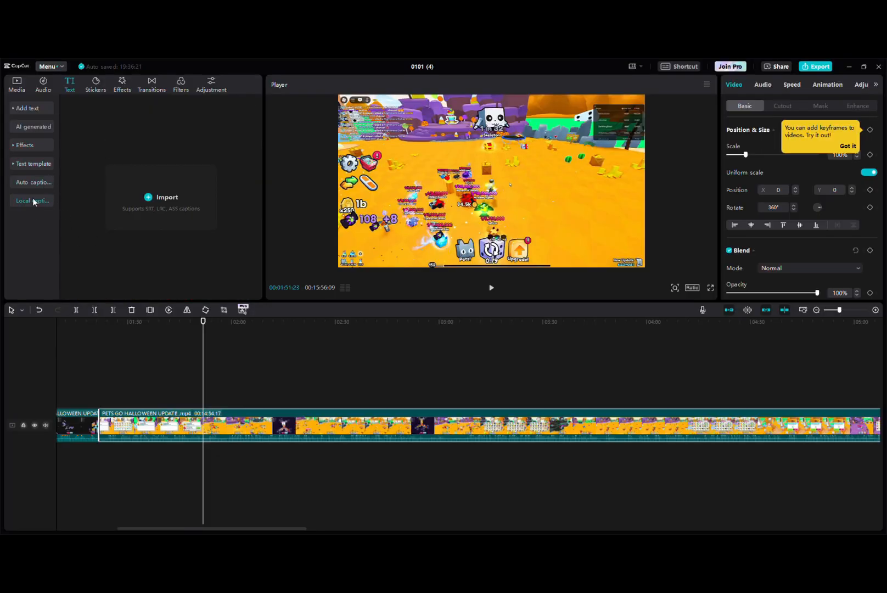
# Add a default text clip on a new track above the long video clip at the playhead
pyautogui.click(40, 108)
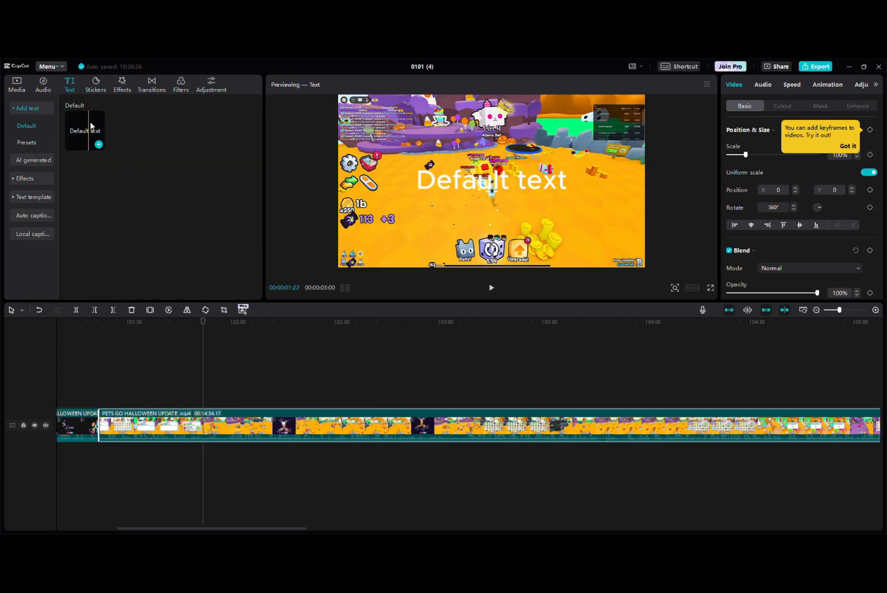
pyautogui.moveTo(91, 126); pyautogui.dragTo(222, 427)
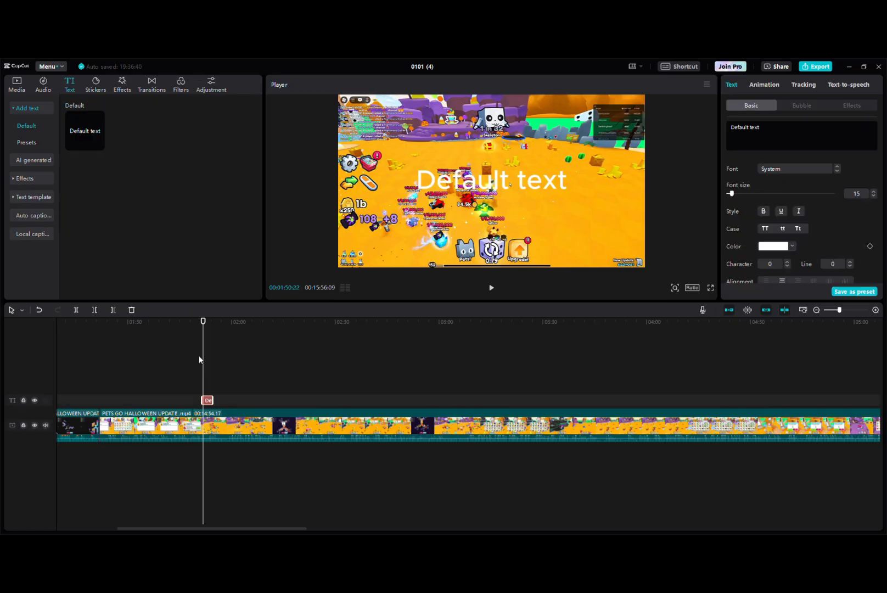
pyautogui.scroll(2, 195, 359)
pyautogui.scroll(-1, 195, 358)
pyautogui.scroll(-1, 195, 361)
pyautogui.scroll(3, 194, 361)
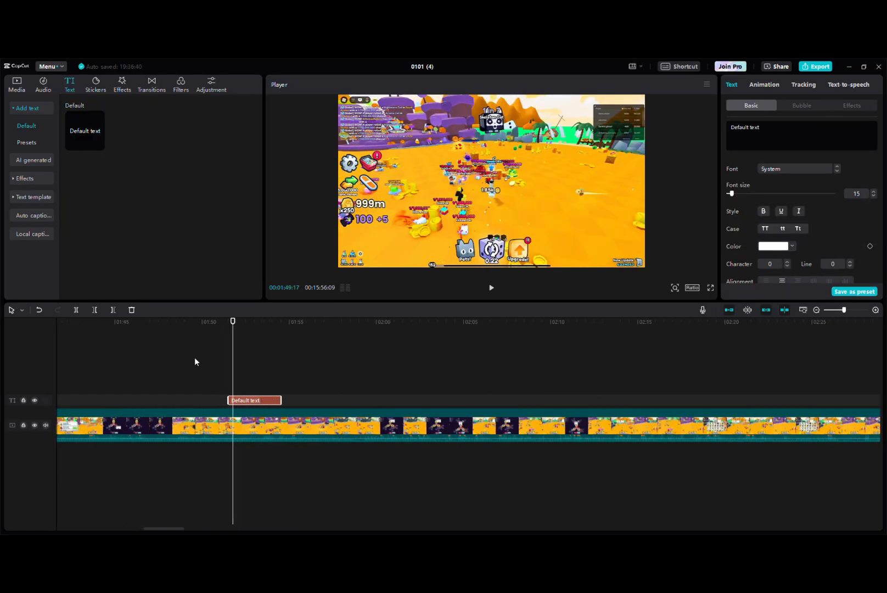
pyautogui.scroll(1, 194, 360)
pyautogui.scroll(-2, 195, 360)
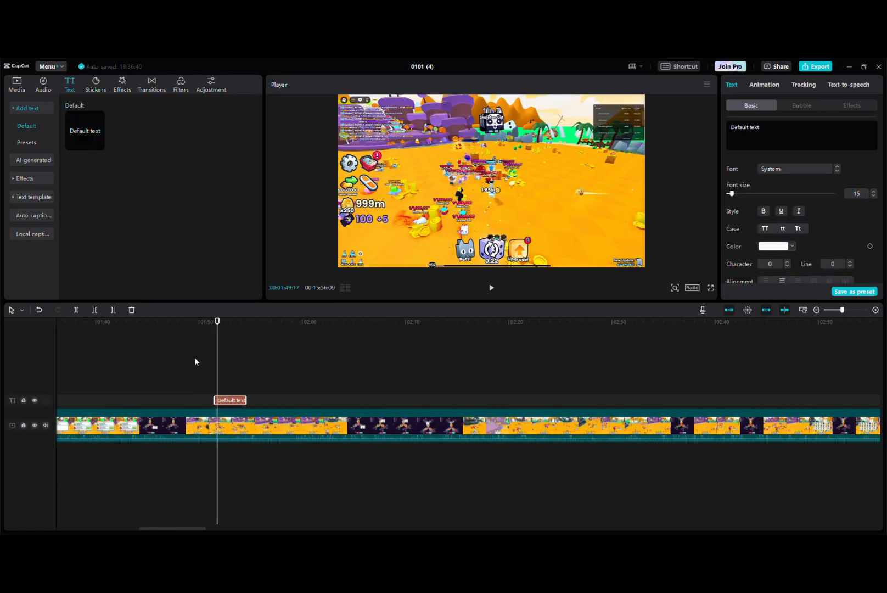
pyautogui.scroll(3, 195, 359)
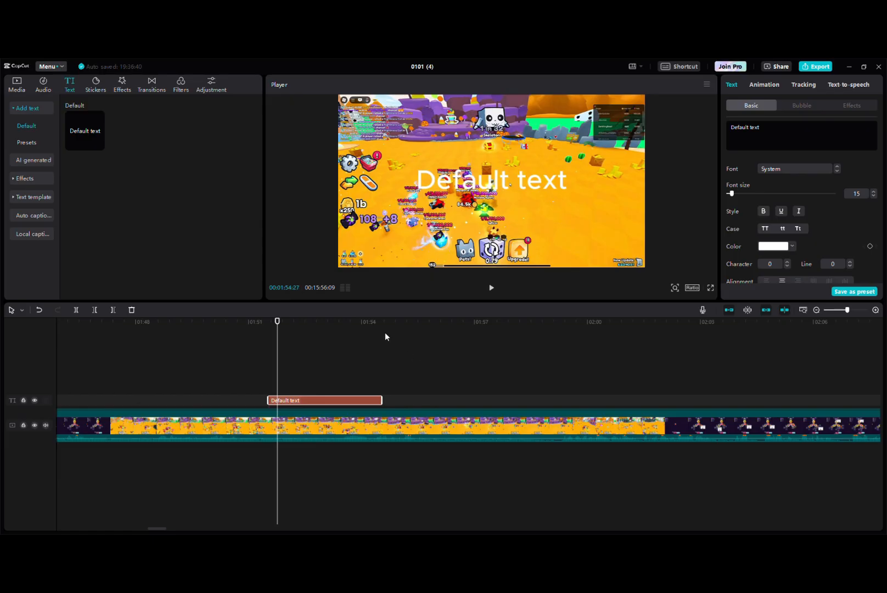
# Play the section under the text clip briefly and reposition the text slightly off-centre in the video frame
pyautogui.click(497, 291)
pyautogui.click(497, 290)
pyautogui.moveTo(479, 189); pyautogui.dragTo(446, 240)
pyautogui.moveTo(439, 205); pyautogui.dragTo(494, 194)
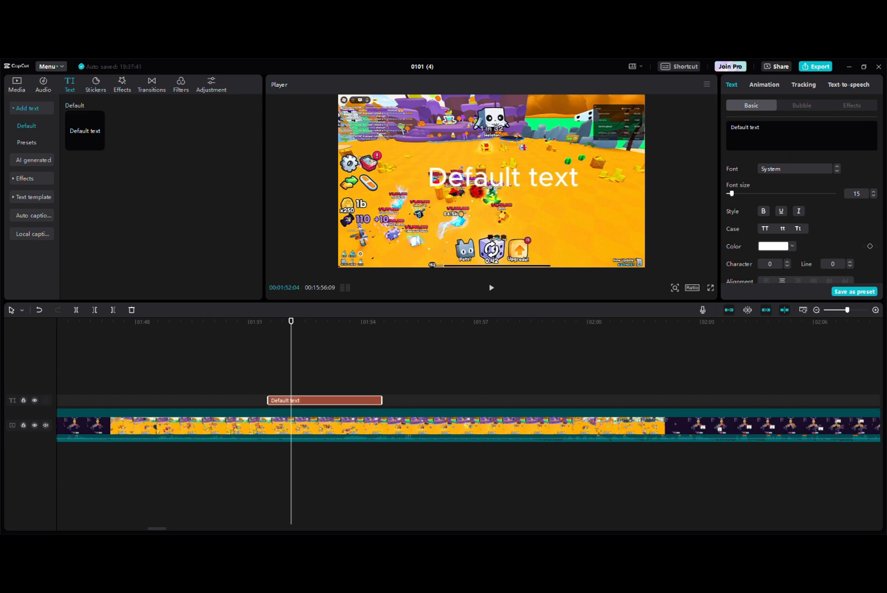
# Replace the default wording of the text clip with "this is a text"
pyautogui.press('BackSpace')
pyautogui.write('#')
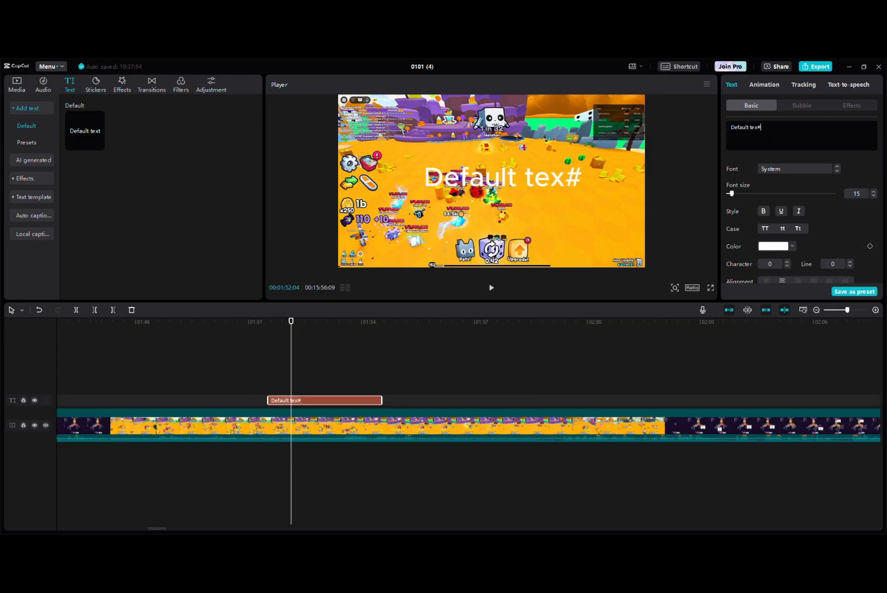
pyautogui.press('BackSpace')
pyautogui.hotkey('ctrl', 'a')
pyautogui.press('BackSpace')
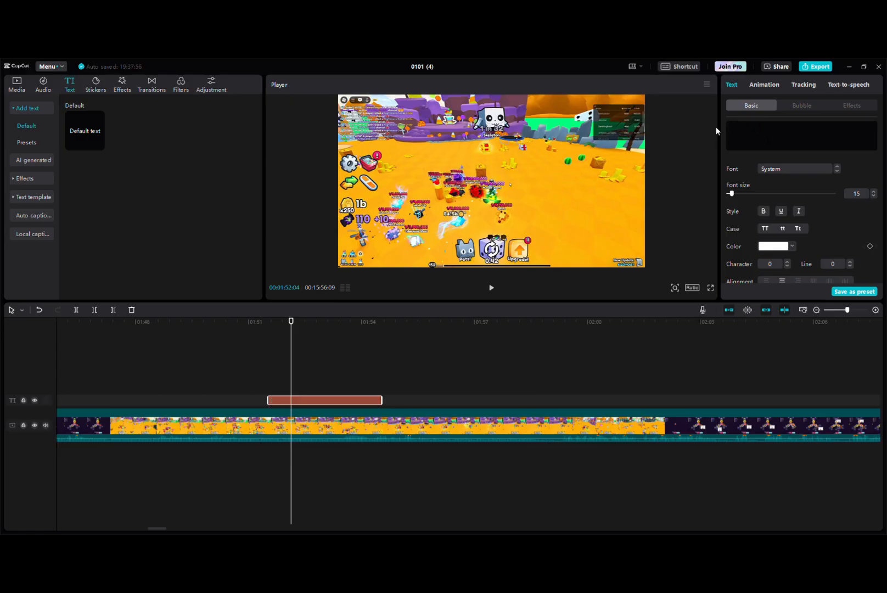
pyautogui.write('this is a')
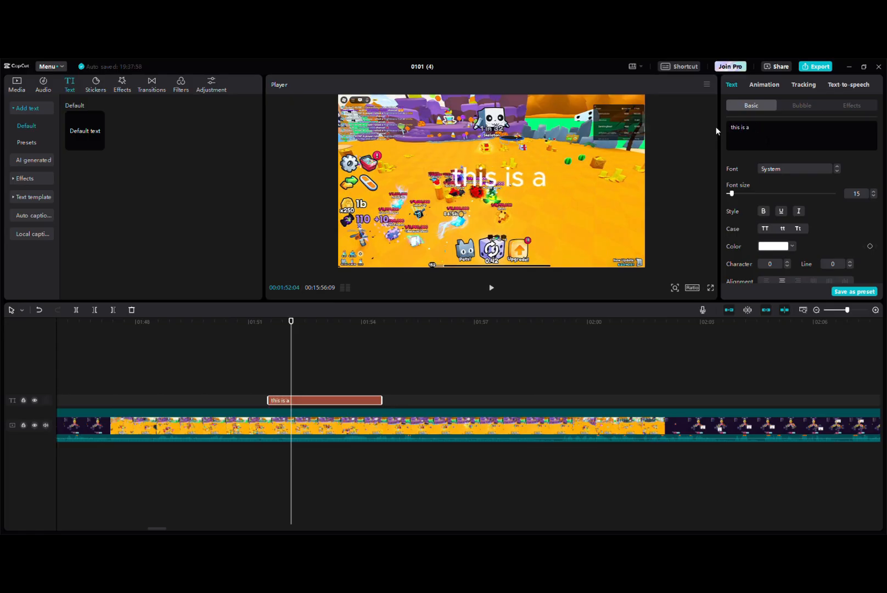
pyautogui.write(' text')
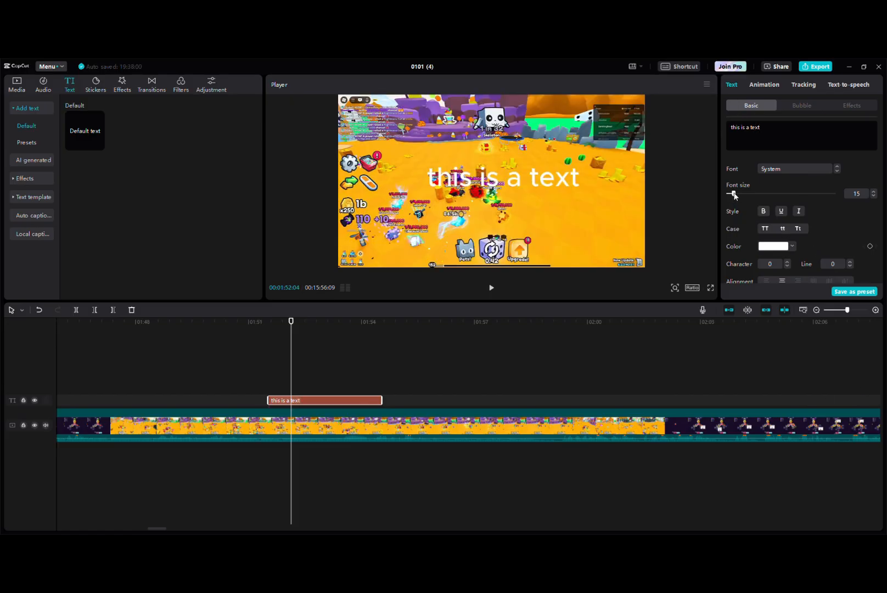
# Set the text's font size to 25 and place it, scaled down to 46%, in the lower-right part of the video frame
pyautogui.moveTo(732, 194); pyautogui.dragTo(735, 194)
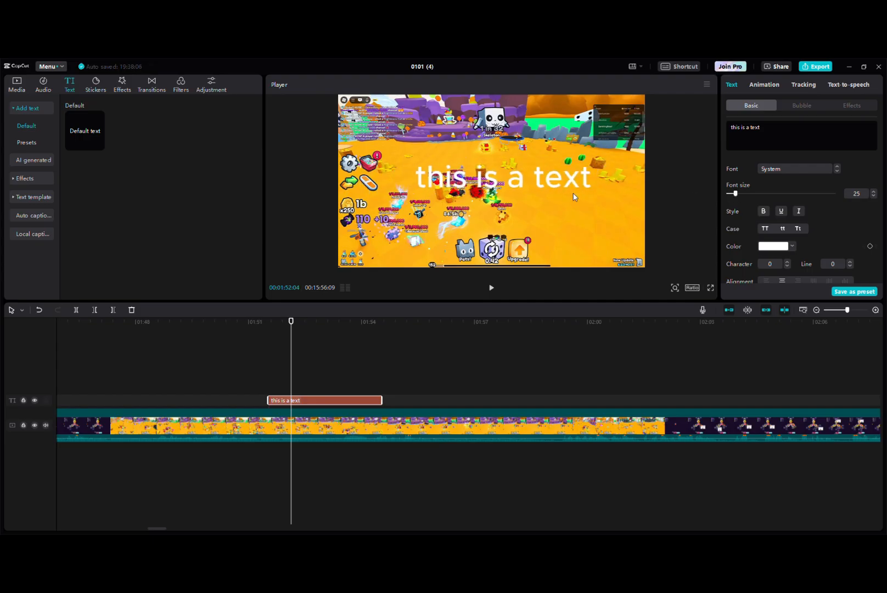
pyautogui.moveTo(500, 220)
pyautogui.mouseDown()
pyautogui.moveTo(482, 216)
pyautogui.moveTo(498, 221)
pyautogui.mouseUp()
pyautogui.moveTo(531, 188); pyautogui.dragTo(572, 229)
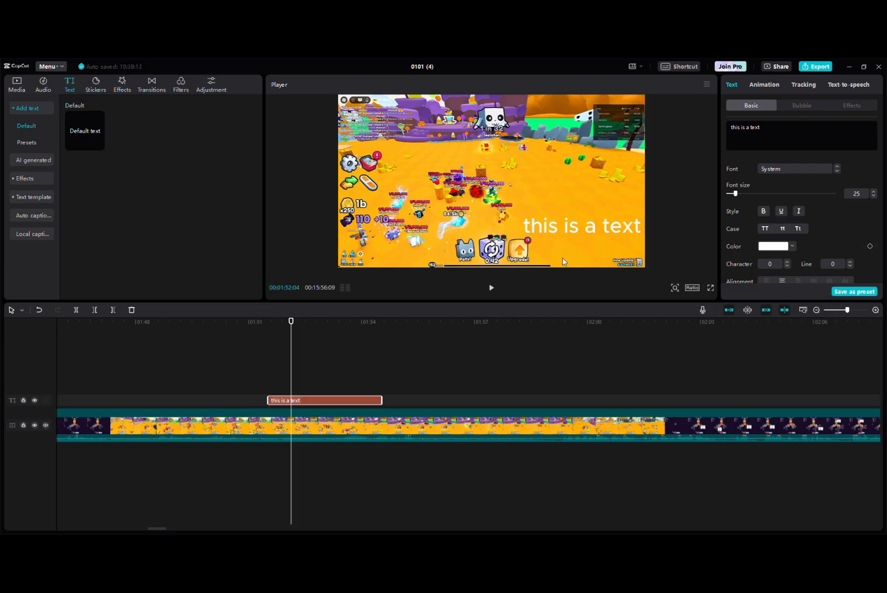
# Try uppercase and lowercase on the text, and leave it in title case as "This Is A Text"
pyautogui.click(763, 213)
pyautogui.scroll(-1, 809, 220)
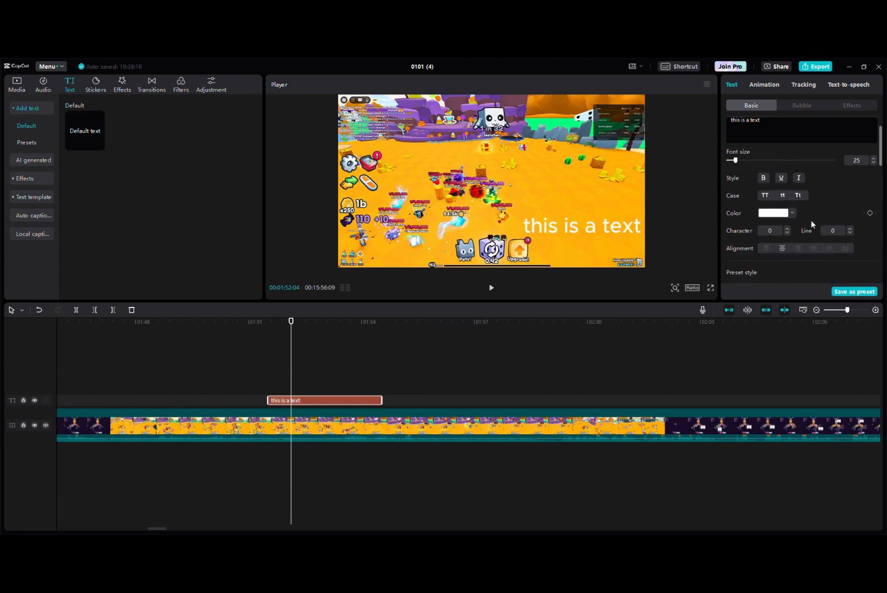
pyautogui.click(764, 196)
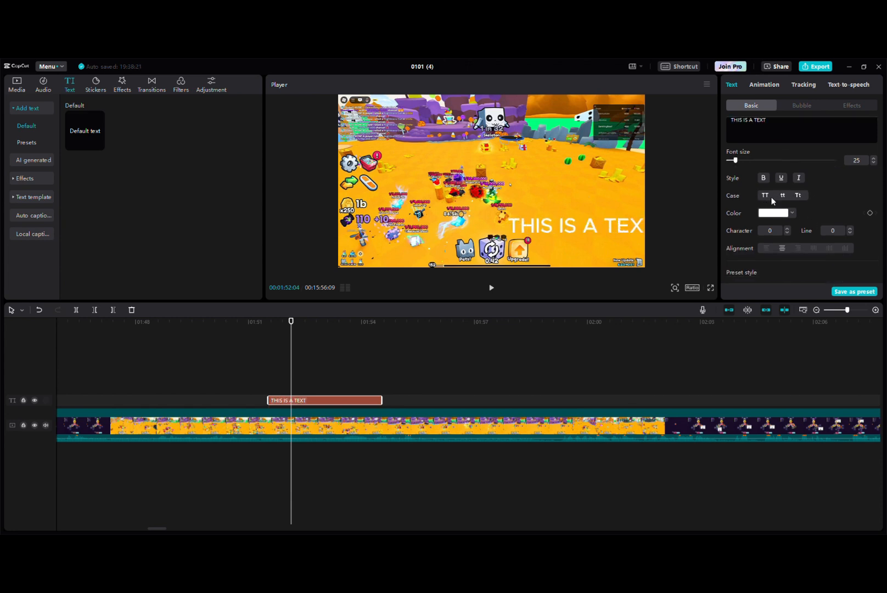
pyautogui.click(782, 196)
pyautogui.click(802, 196)
# Expand the preset styles, apply the white one with a black outline, and move the text fully inside the video frame
pyautogui.scroll(-1, 817, 198)
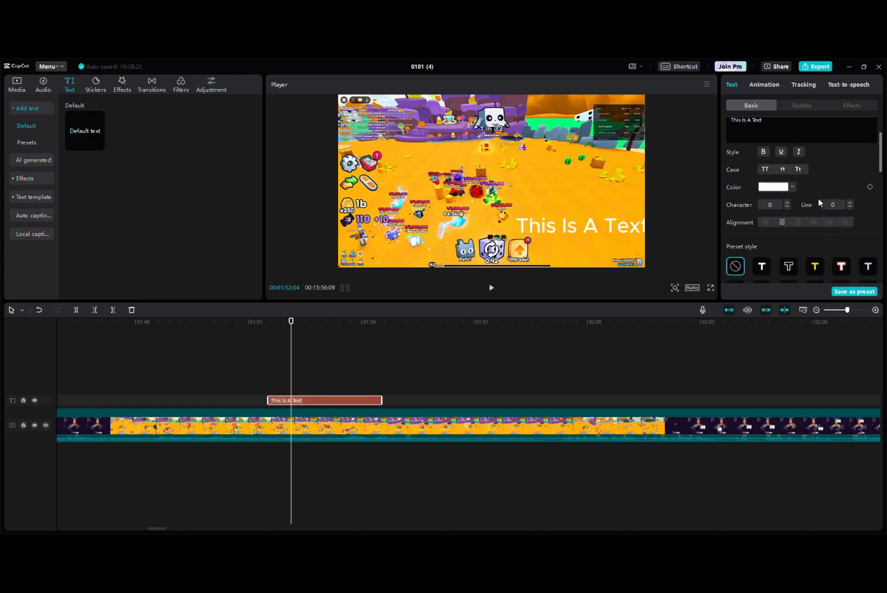
pyautogui.scroll(-2, 826, 200)
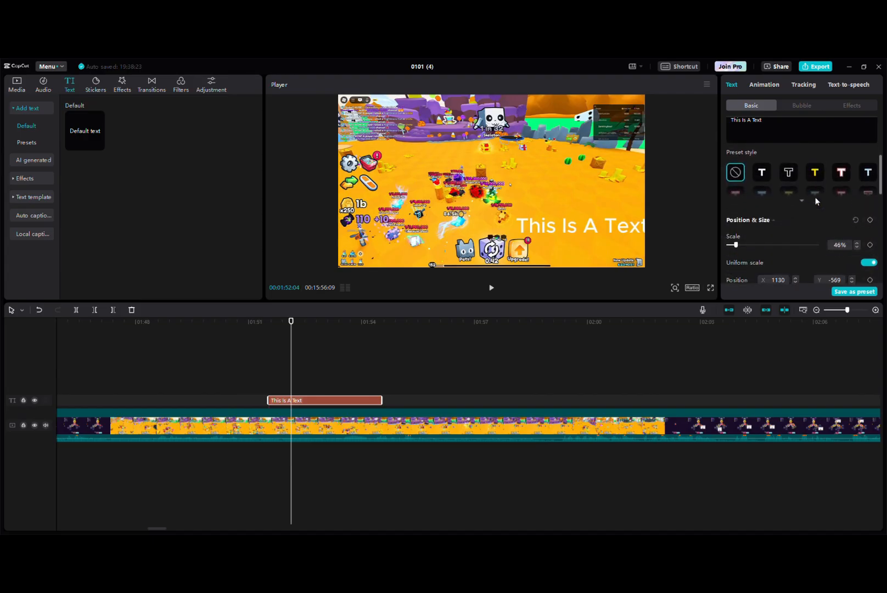
pyautogui.click(803, 202)
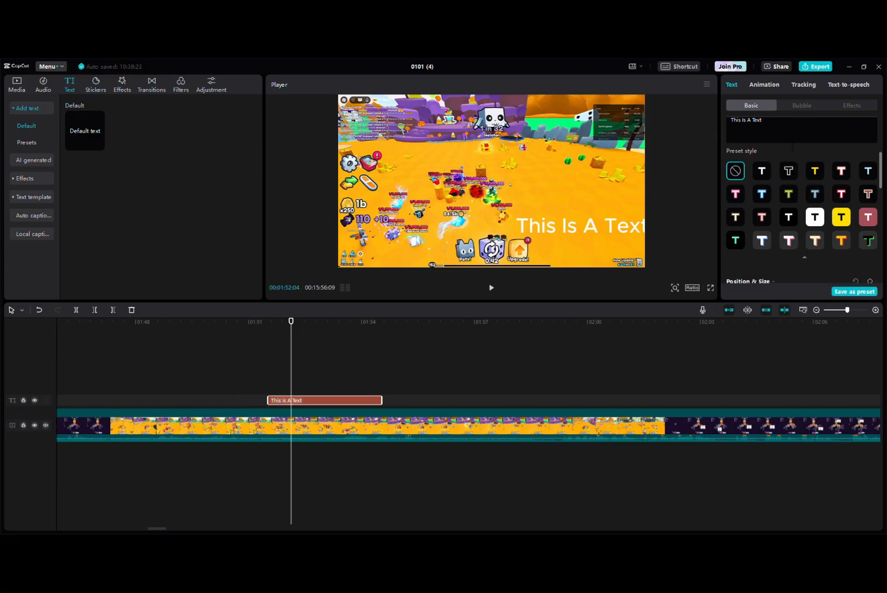
pyautogui.scroll(-1, 760, 144)
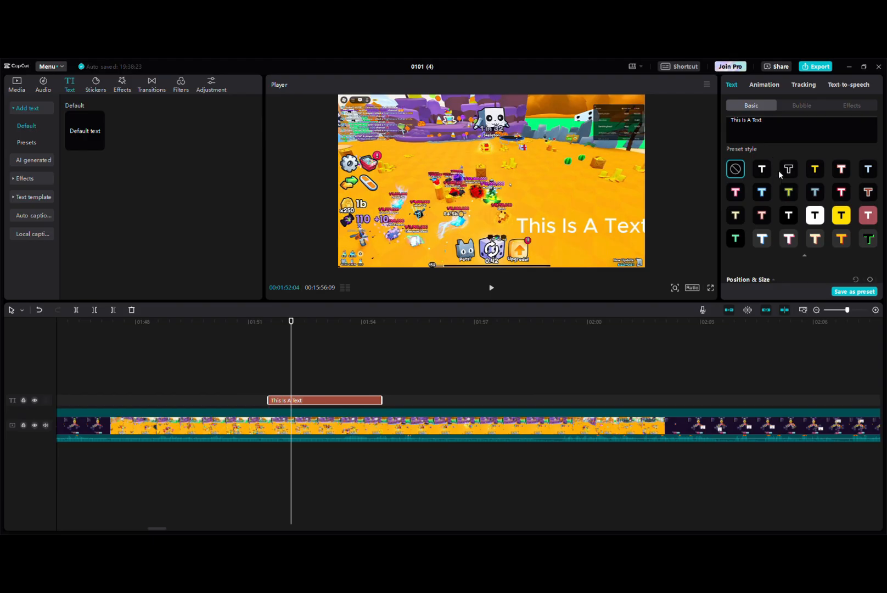
pyautogui.click(766, 170)
pyautogui.moveTo(567, 242); pyautogui.dragTo(571, 219)
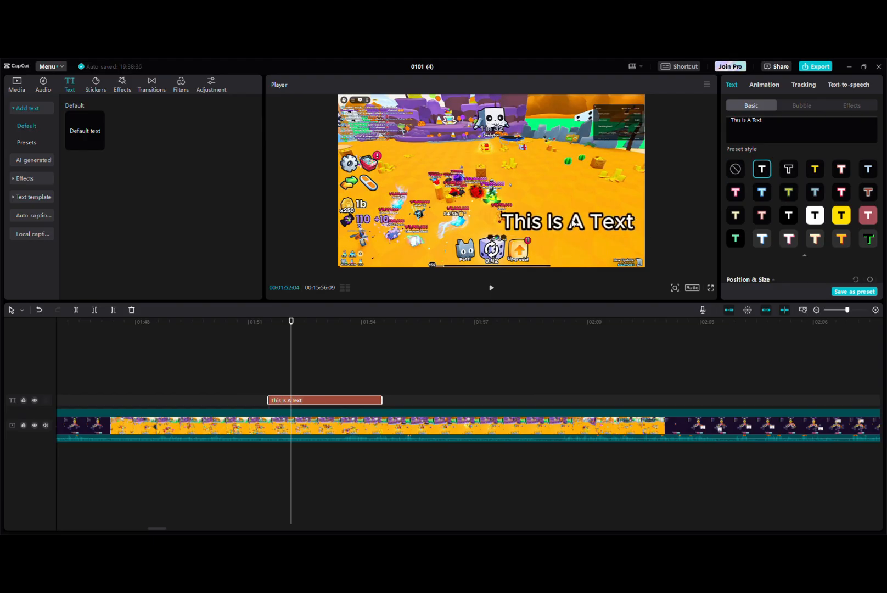
# Compare different preset styles on the text, settle on the light one with a dusty red outline, and move the text slightly lower
pyautogui.click(735, 169)
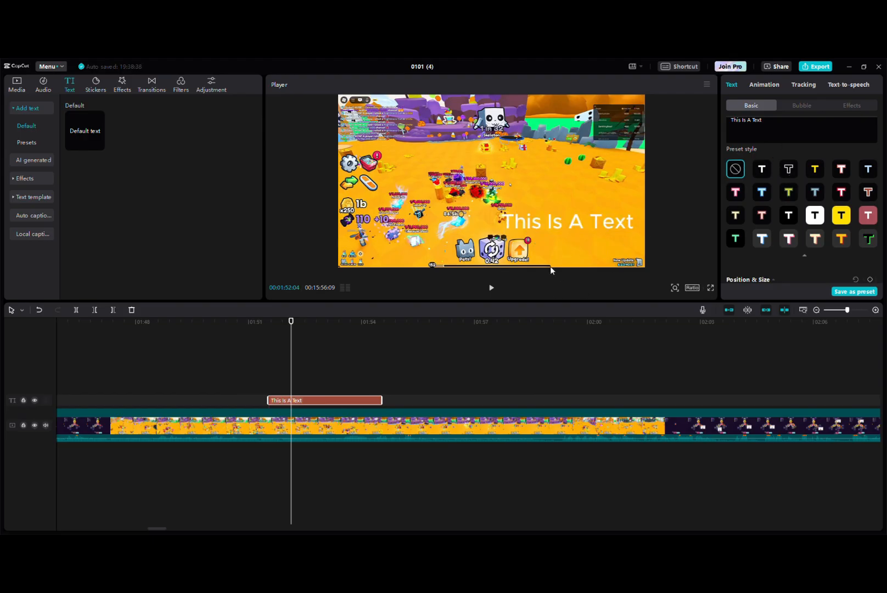
pyautogui.click(762, 170)
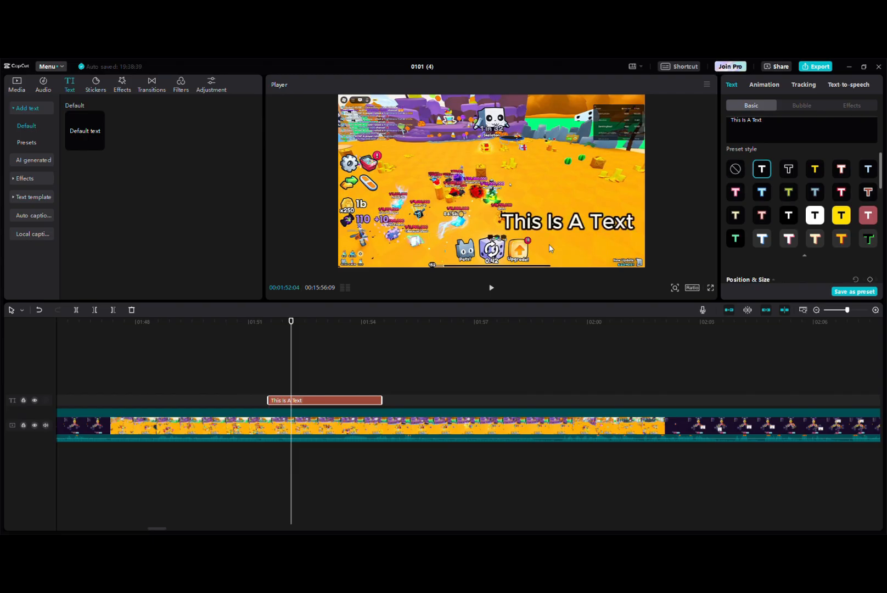
pyautogui.click(788, 169)
pyautogui.click(815, 169)
pyautogui.click(841, 169)
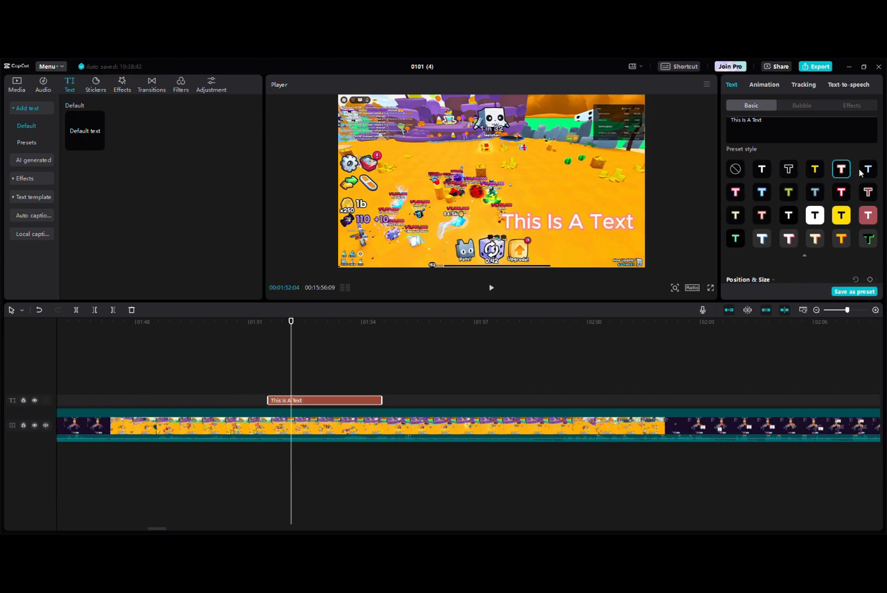
pyautogui.click(872, 192)
pyautogui.click(839, 192)
pyautogui.click(814, 192)
pyautogui.click(789, 192)
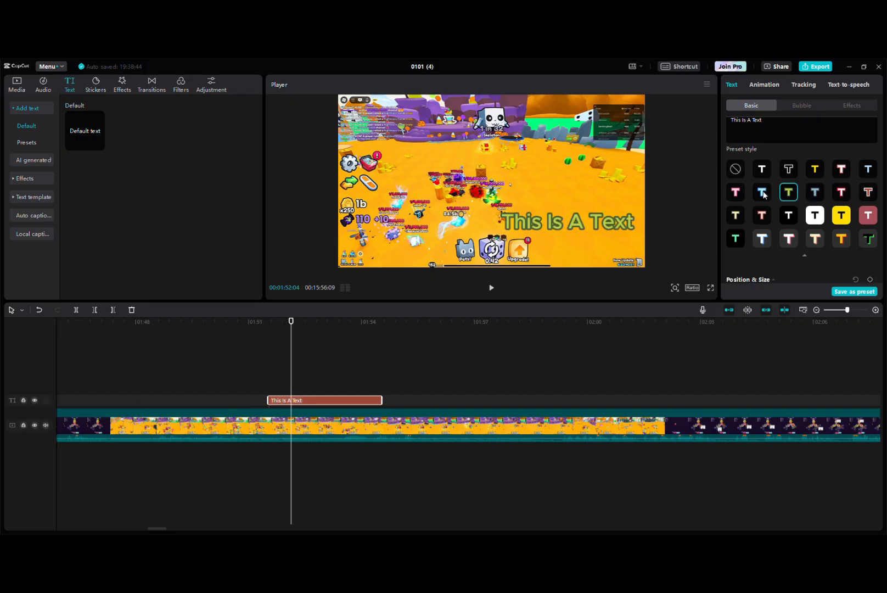
pyautogui.click(763, 192)
pyautogui.click(738, 193)
pyautogui.click(736, 237)
pyautogui.click(760, 217)
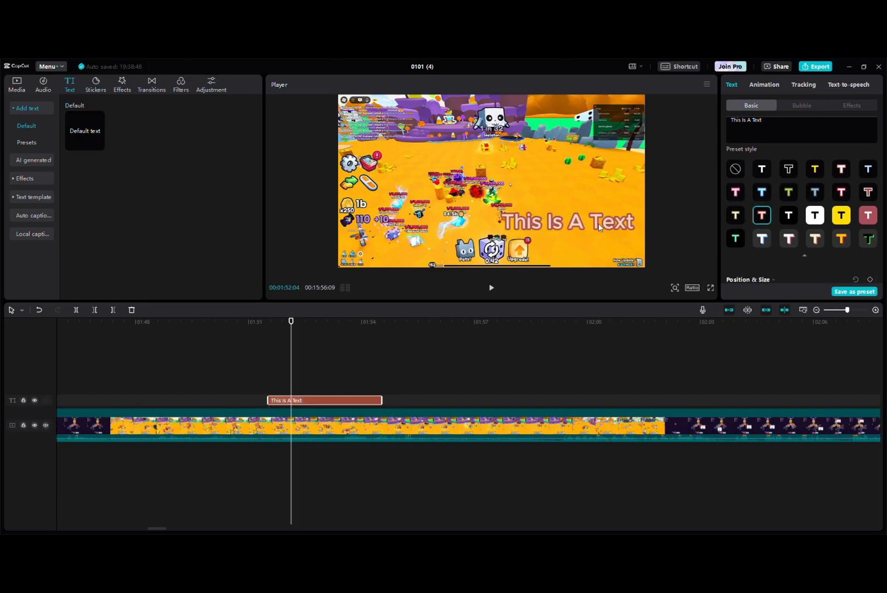
pyautogui.moveTo(598, 223); pyautogui.dragTo(597, 245)
# Give the text a black background at 100% opacity with its rounded rectangle set to 100%
pyautogui.scroll(-1, 830, 189)
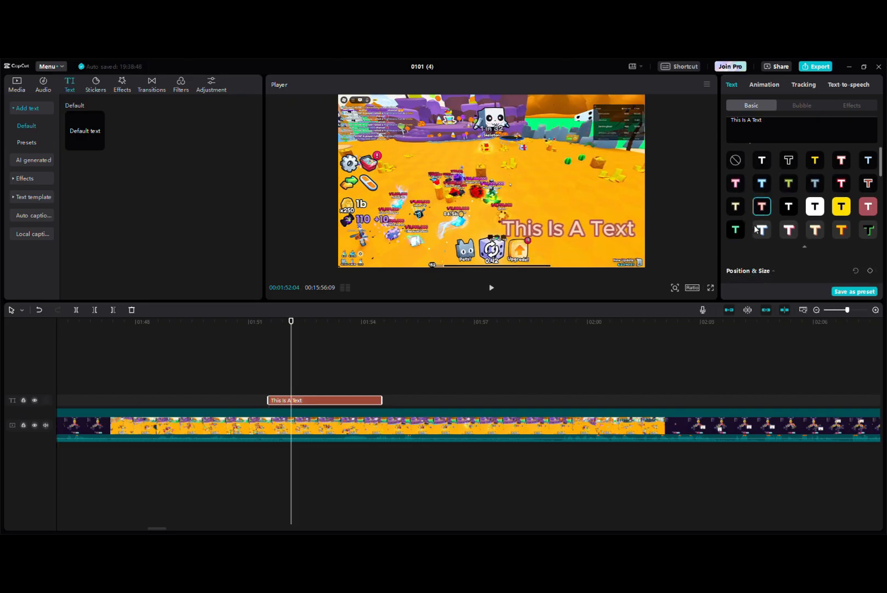
pyautogui.scroll(-1, 807, 219)
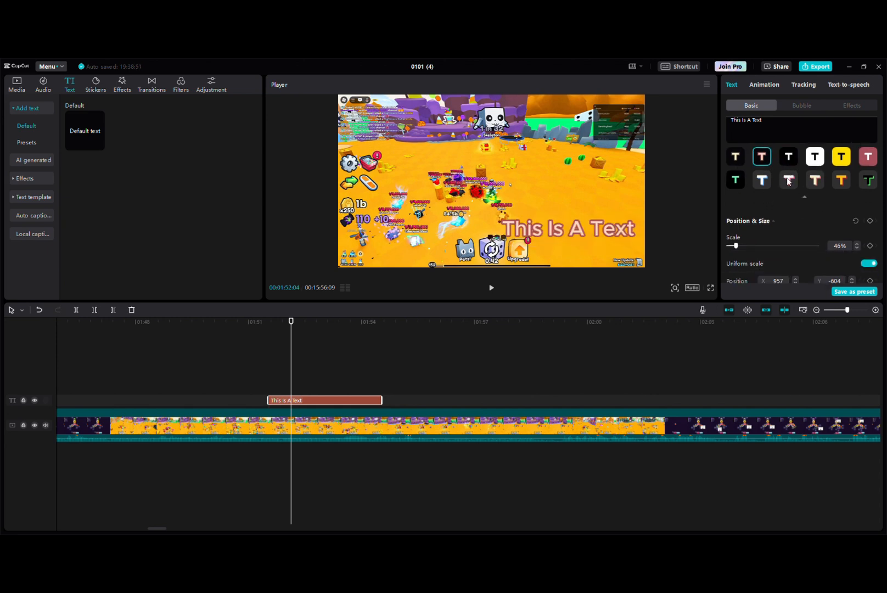
pyautogui.scroll(-2, 791, 187)
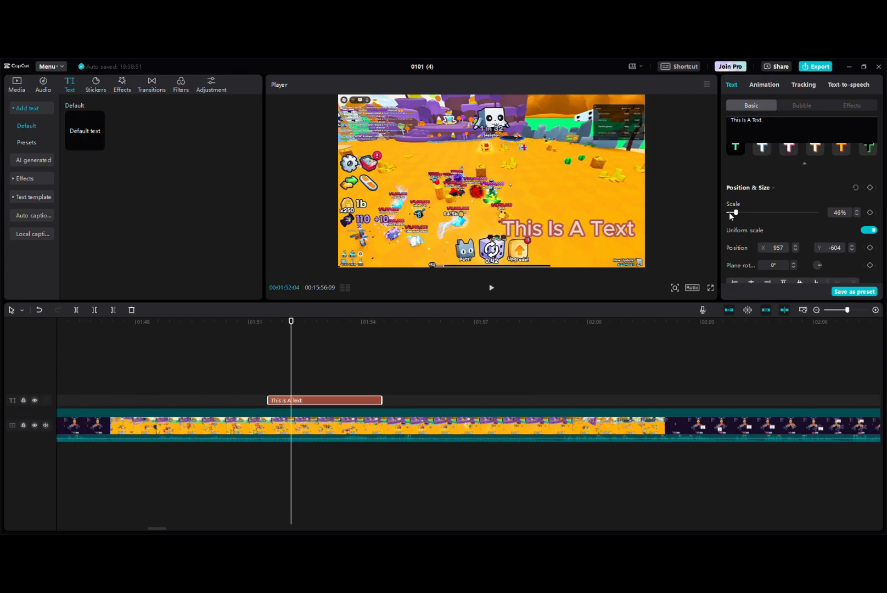
pyautogui.scroll(5, 738, 208)
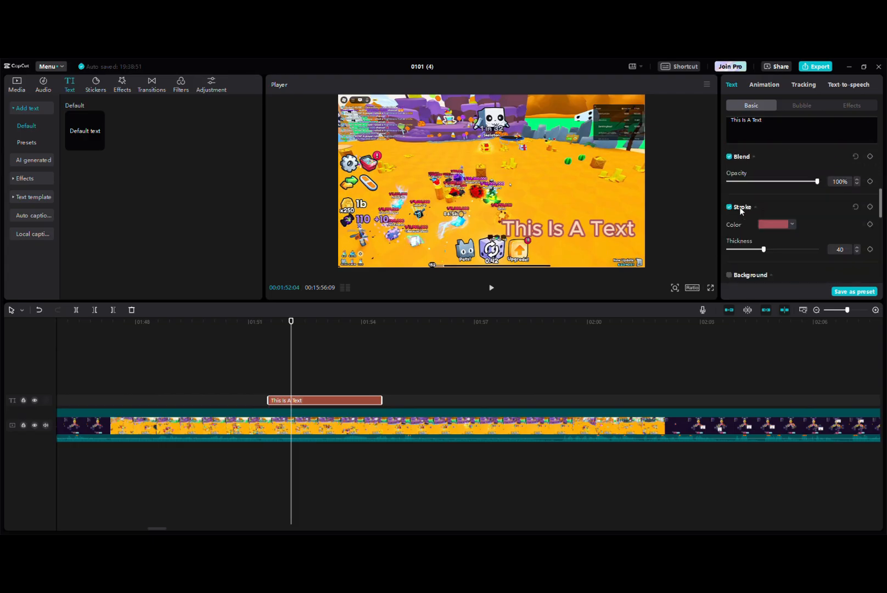
pyautogui.scroll(-3, 742, 209)
pyautogui.scroll(1, 732, 219)
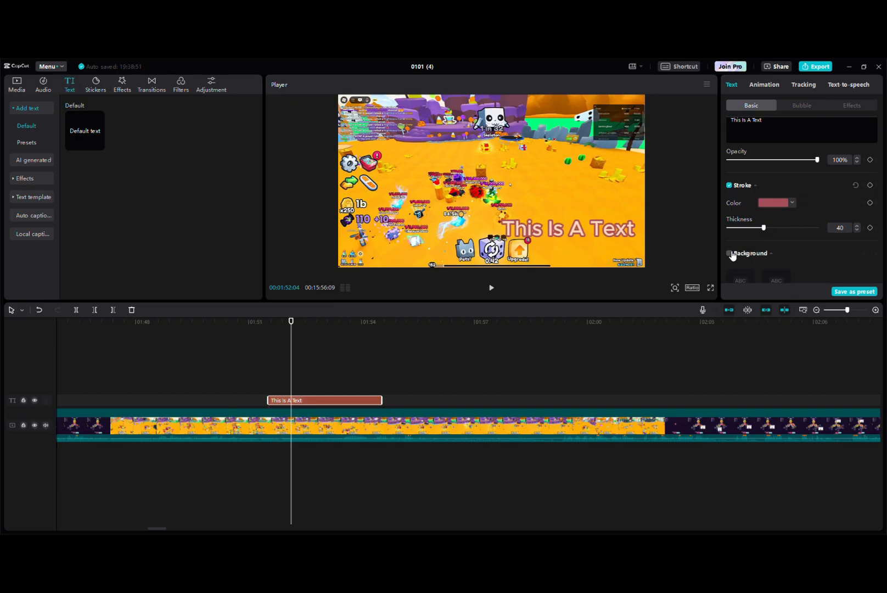
pyautogui.click(728, 253)
pyautogui.scroll(-1, 750, 240)
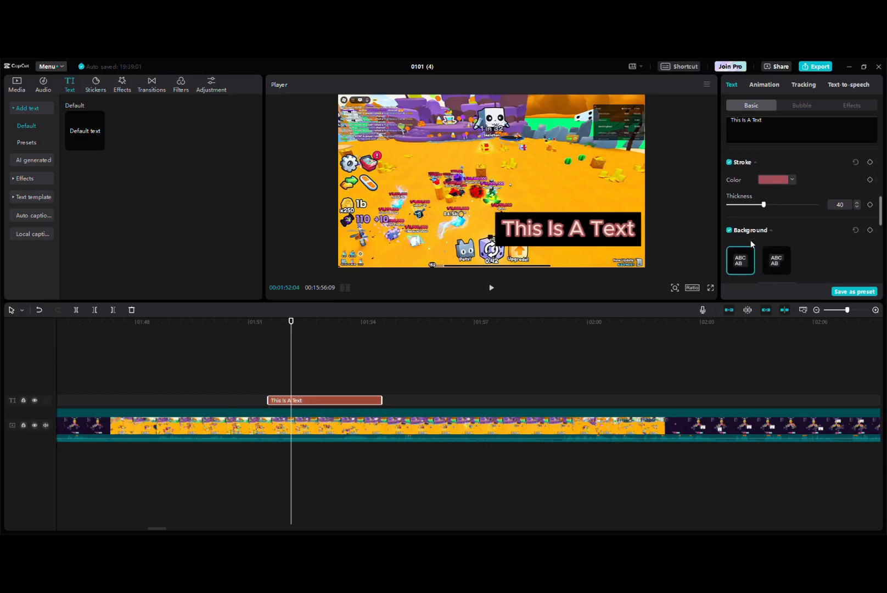
pyautogui.scroll(-2, 750, 240)
pyautogui.moveTo(816, 229); pyautogui.dragTo(881, 235)
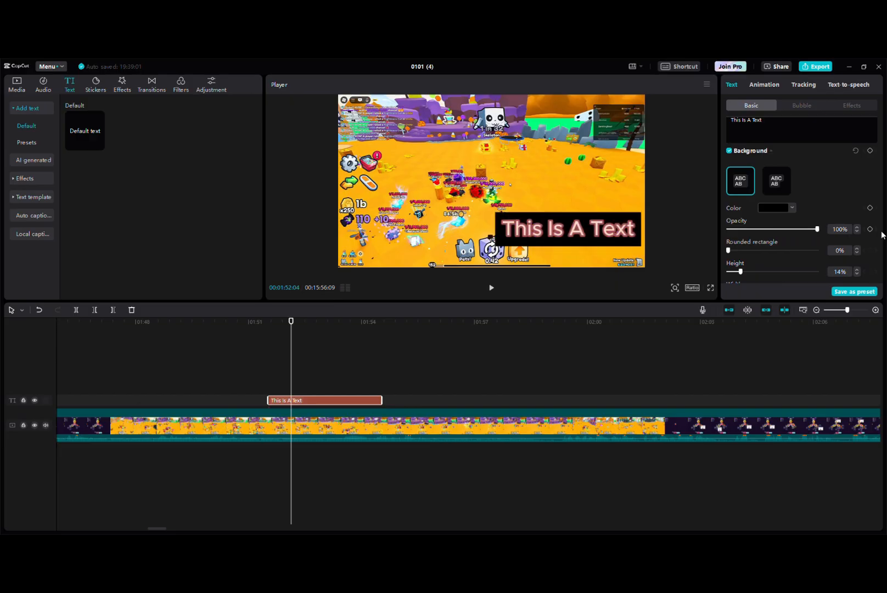
pyautogui.moveTo(742, 252); pyautogui.dragTo(819, 265)
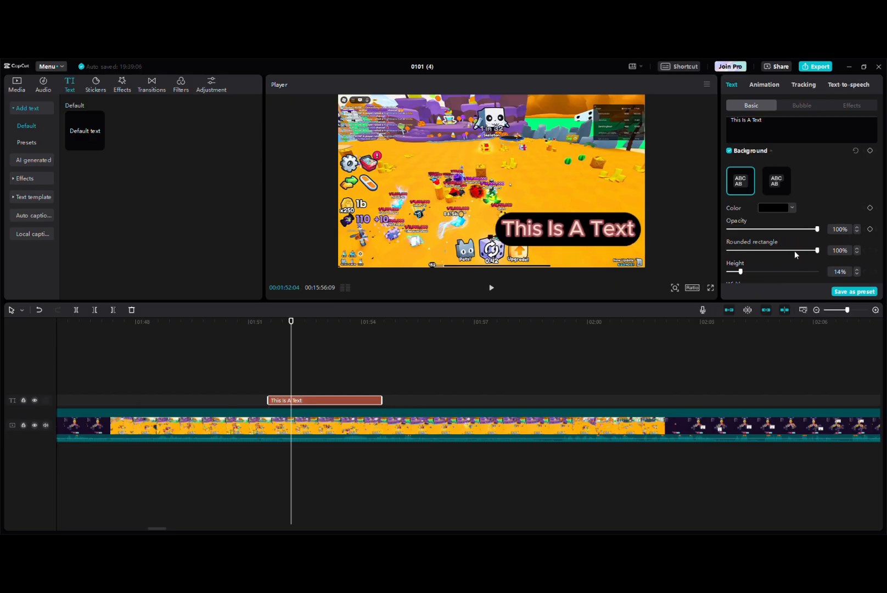
# Flatten and widen the text's background shape, and turn the background off
pyautogui.scroll(-1, 794, 250)
pyautogui.moveTo(740, 238); pyautogui.dragTo(805, 266)
pyautogui.scroll(3, 799, 183)
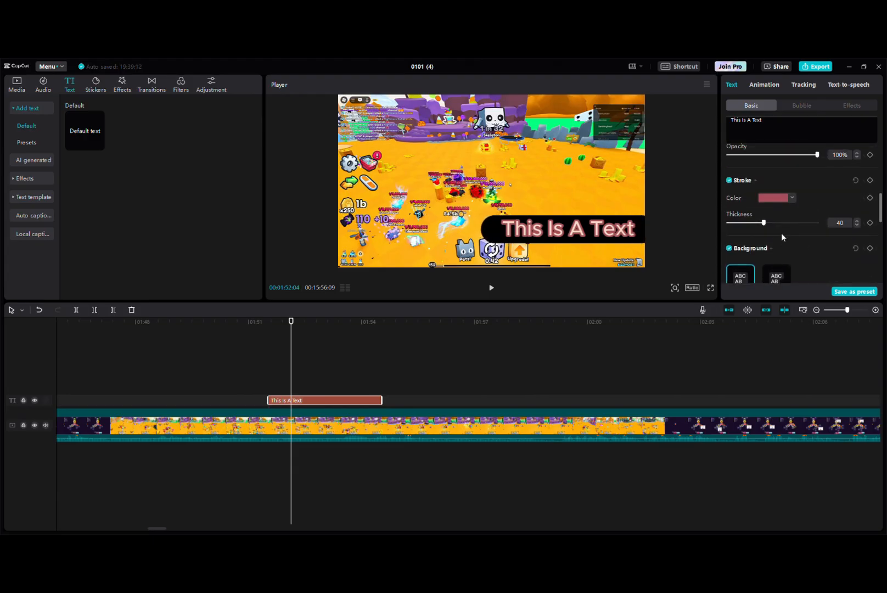
pyautogui.click(728, 251)
# Turn on the text's glow and move the text slightly toward the video's right edge
pyautogui.scroll(-5, 807, 233)
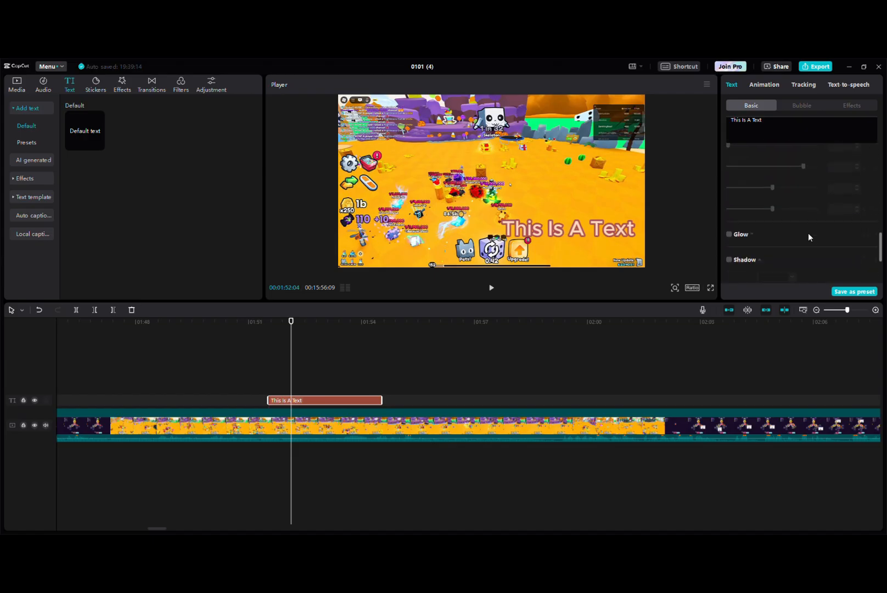
pyautogui.scroll(-2, 786, 239)
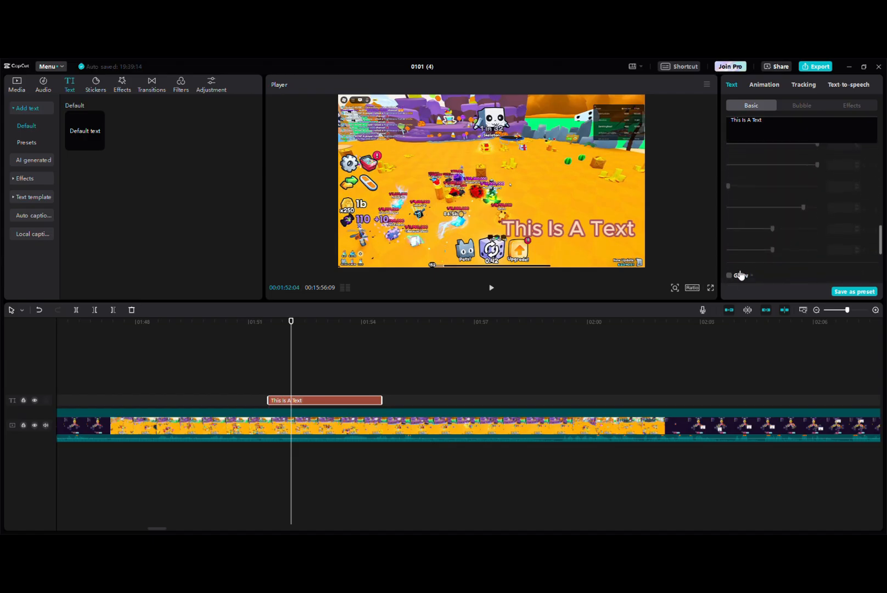
pyautogui.scroll(-1, 763, 244)
pyautogui.click(729, 241)
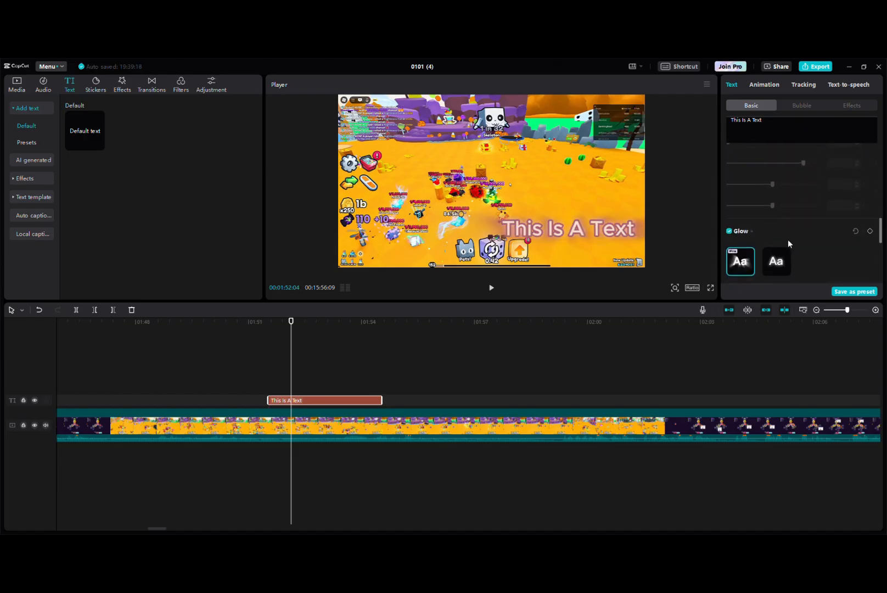
pyautogui.scroll(-2, 788, 239)
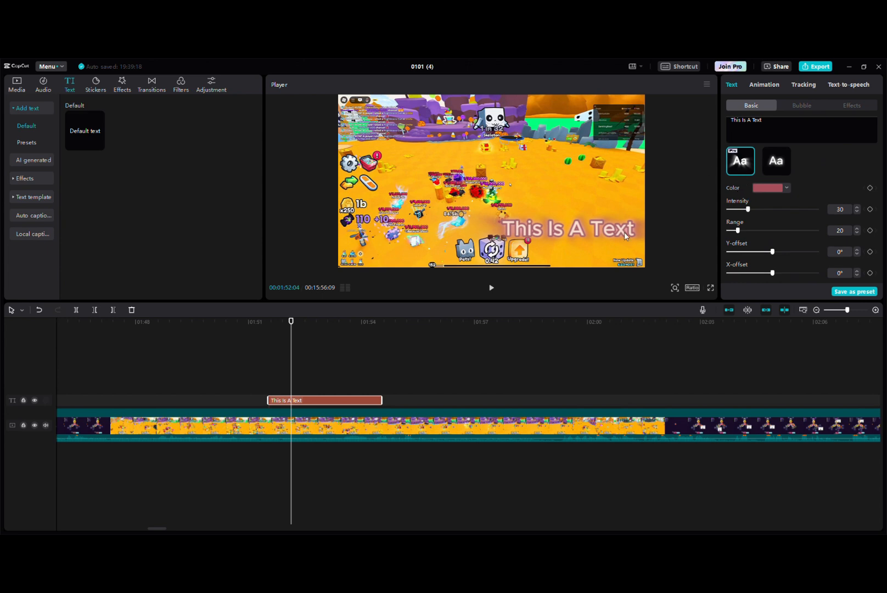
pyautogui.moveTo(625, 231)
pyautogui.mouseDown()
pyautogui.moveTo(605, 228)
pyautogui.moveTo(631, 229)
pyautogui.mouseUp()
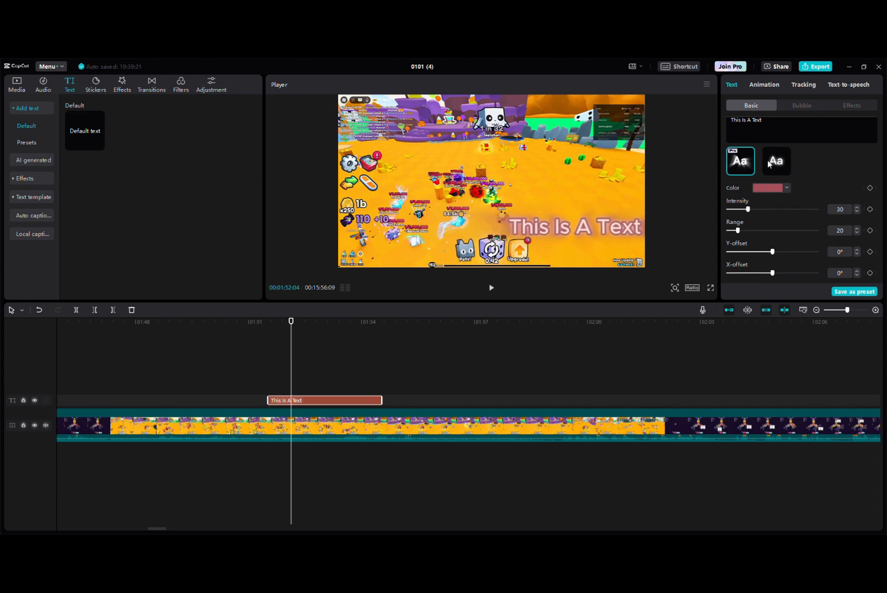
# Turn on the text's shadow and set the shadow opacity to 83%
pyautogui.scroll(1, 764, 201)
pyautogui.scroll(-5, 762, 203)
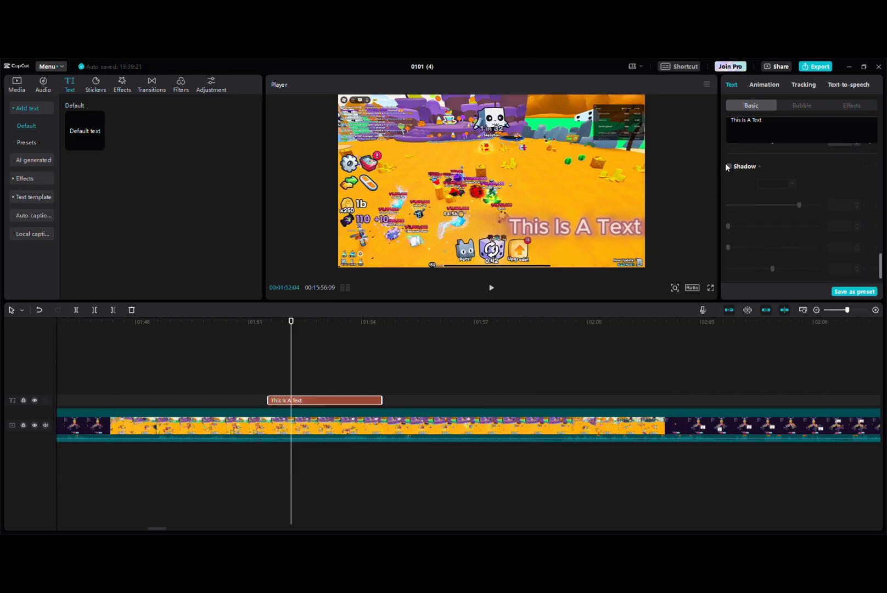
pyautogui.click(728, 166)
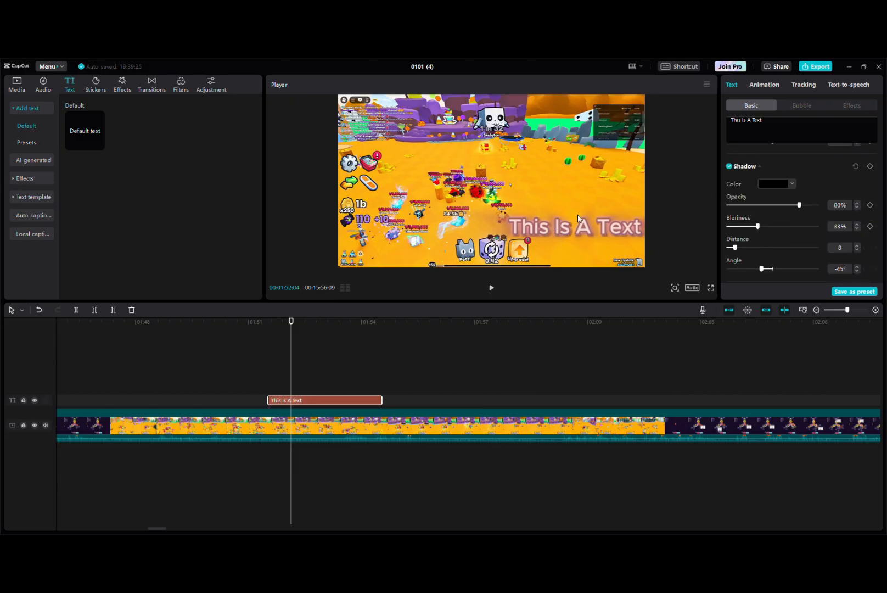
pyautogui.moveTo(797, 207); pyautogui.dragTo(803, 206)
# Turn on the text's curve and set its strength to 360° to bend the text into a circle
pyautogui.scroll(-1, 779, 217)
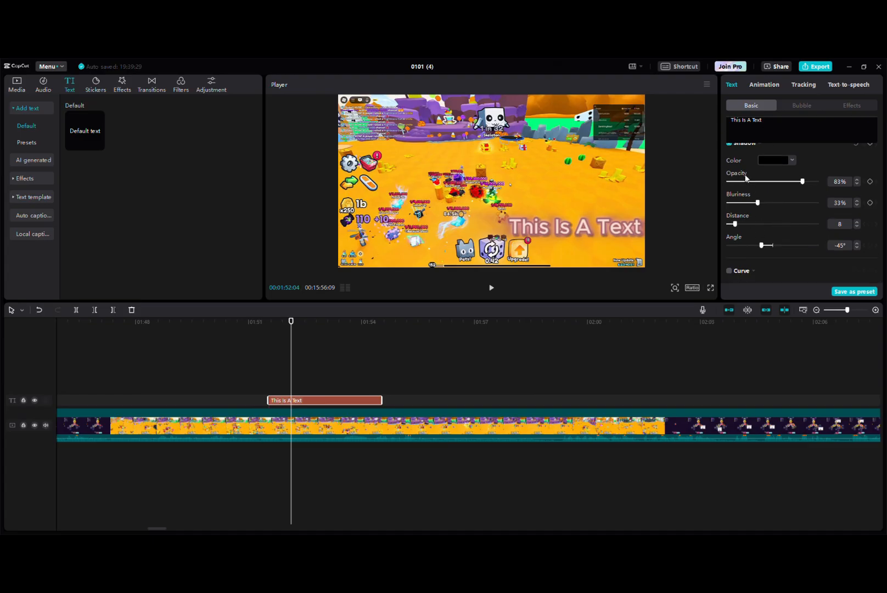
pyautogui.click(729, 271)
pyautogui.scroll(-3, 752, 264)
pyautogui.moveTo(781, 271); pyautogui.dragTo(880, 294)
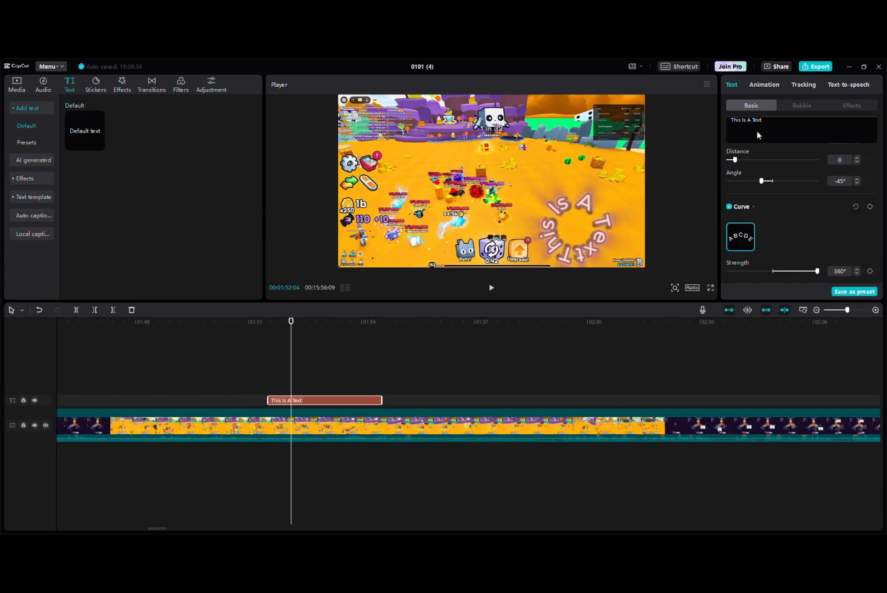
# Give the text the Typewriter entrance animation with a duration of 1.5 s
pyautogui.click(766, 85)
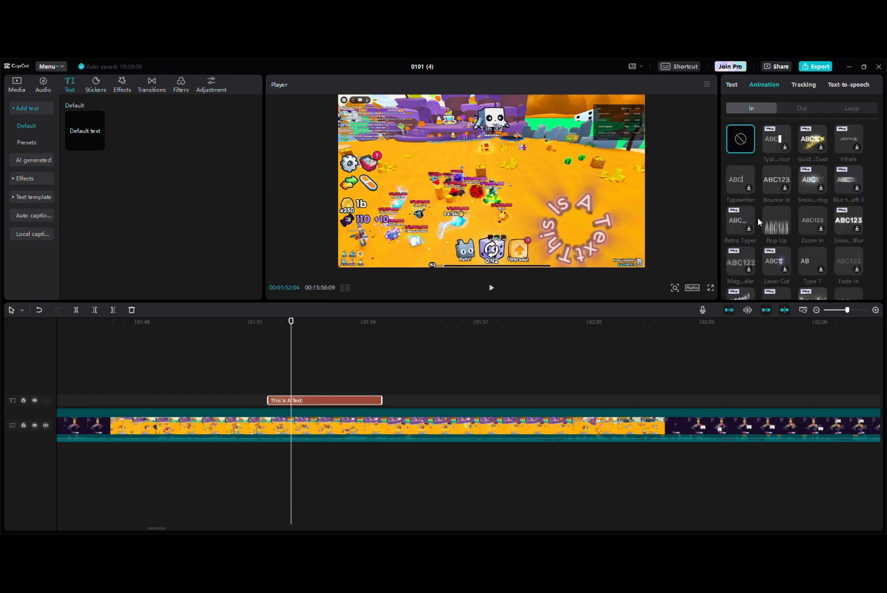
pyautogui.click(739, 187)
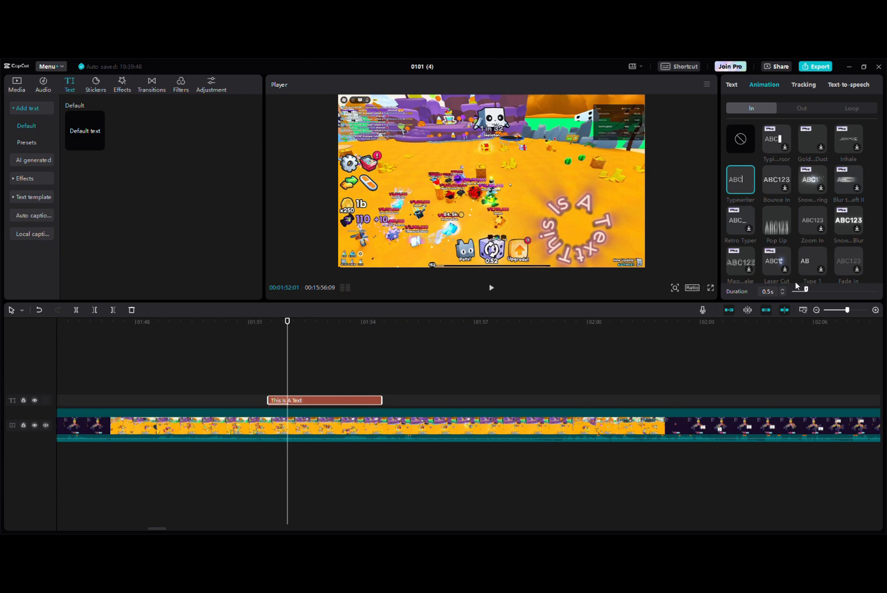
pyautogui.moveTo(806, 291); pyautogui.dragTo(831, 289)
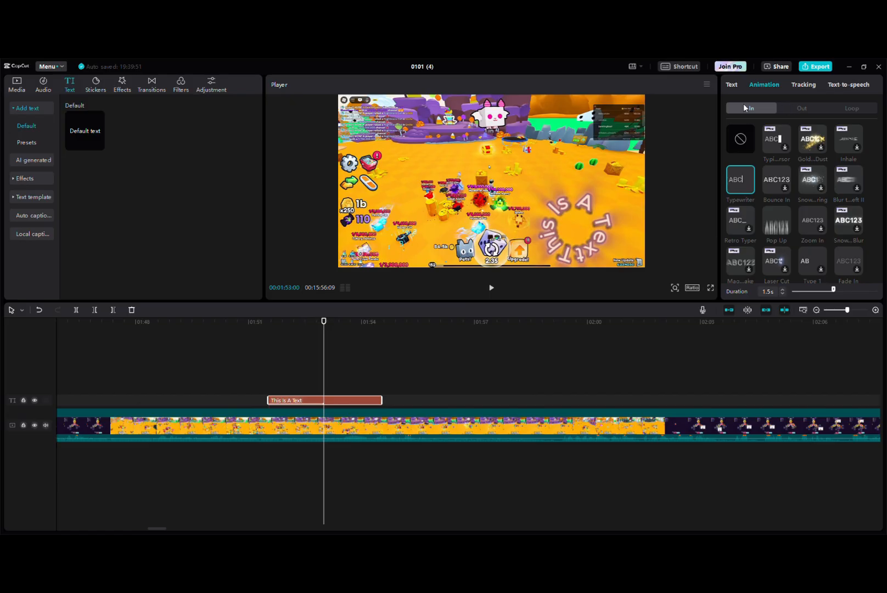
# Add the Fade Out exit animation and the Wave loop animation to the text
pyautogui.click(801, 108)
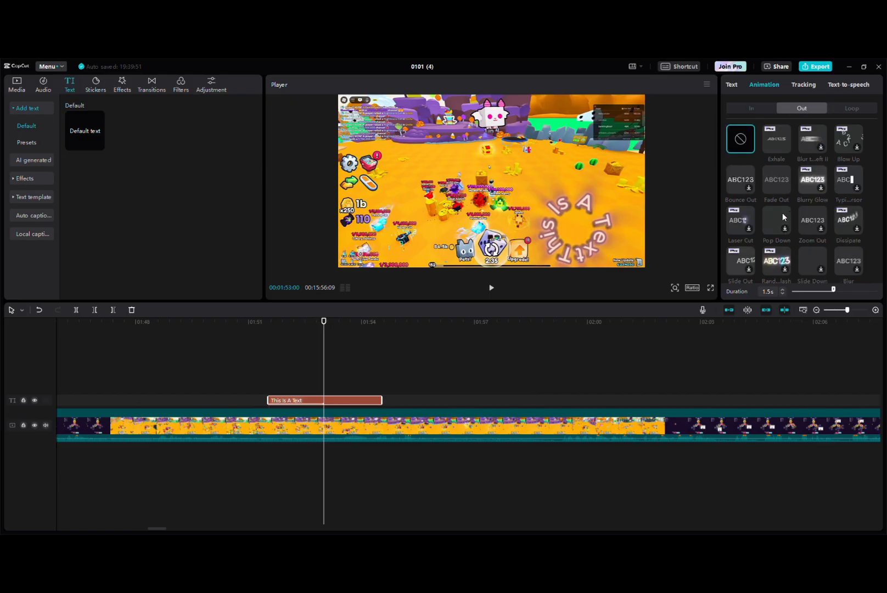
pyautogui.click(776, 180)
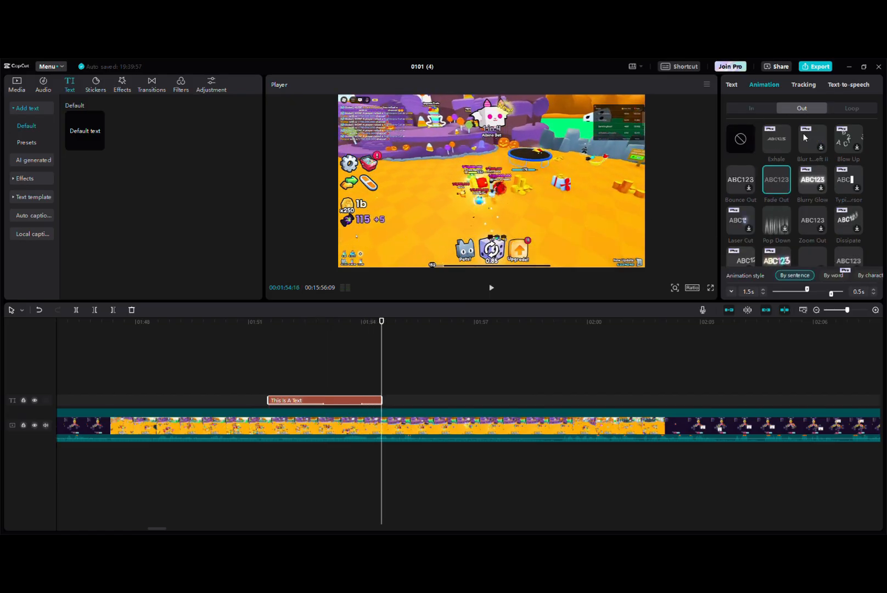
pyautogui.click(836, 104)
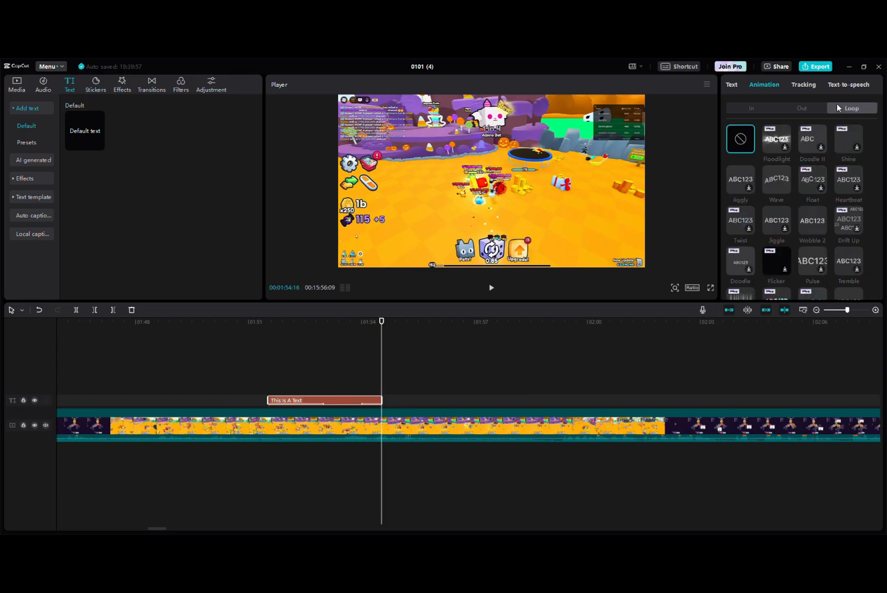
pyautogui.click(769, 184)
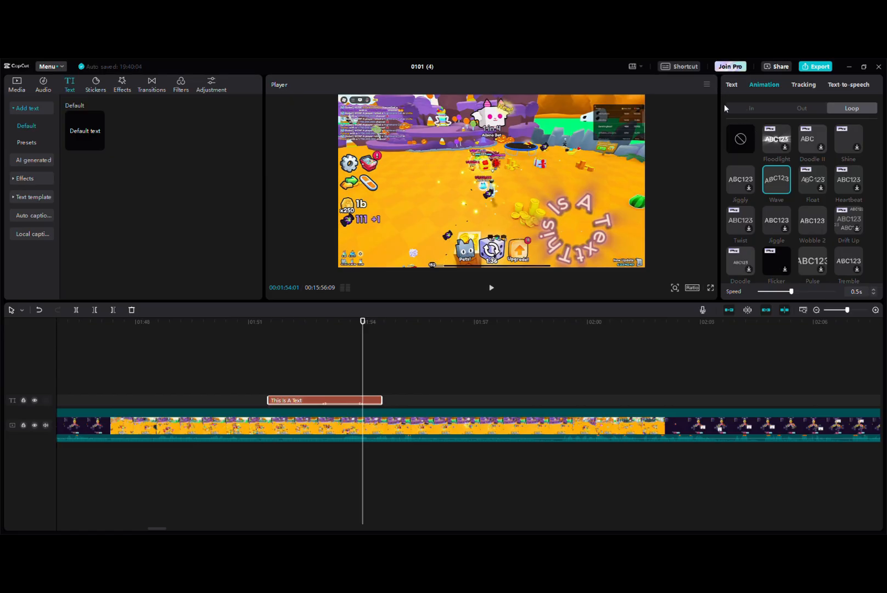
# Look through the text-to-speech voices and select the Frauenstimme 2 voice for the text
pyautogui.click(838, 84)
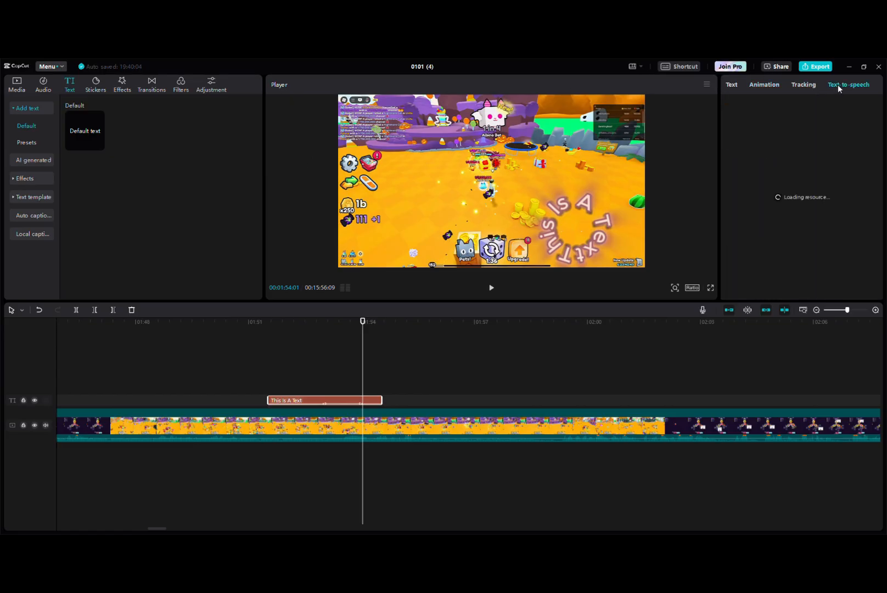
pyautogui.click(804, 84)
pyautogui.click(833, 84)
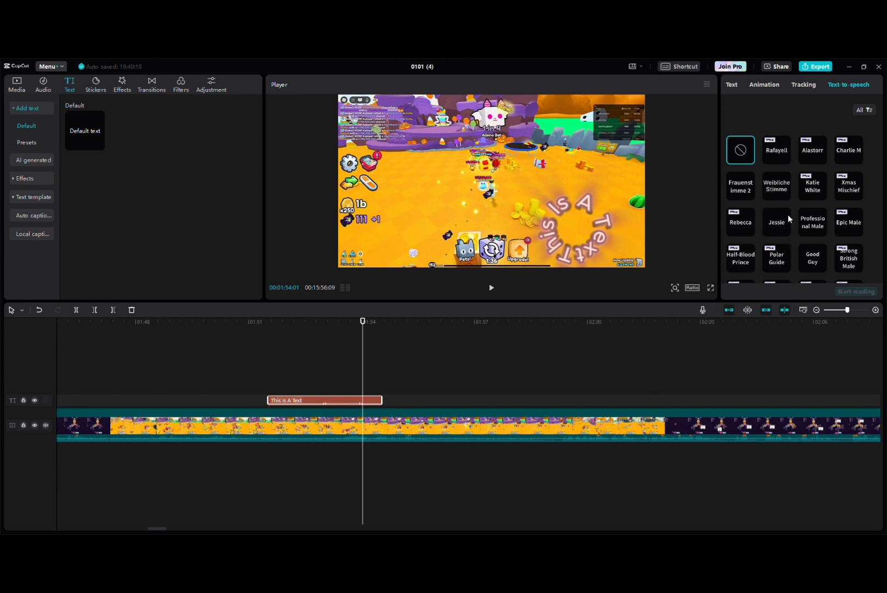
pyautogui.click(752, 180)
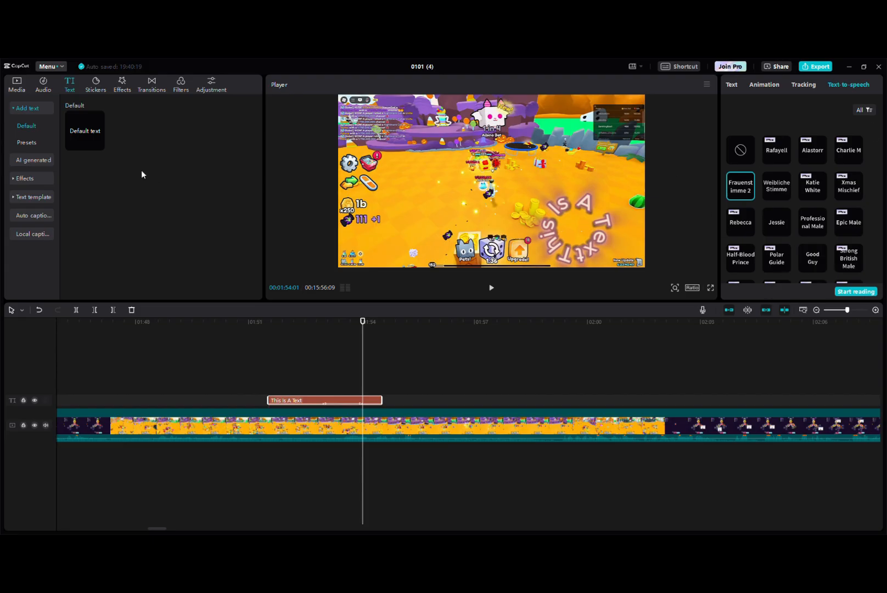
# Add the purple arrow sticker at the playhead, scale it to 54%, rotate it to 823°, place it beside the leaderboard, and preview it
pyautogui.click(96, 85)
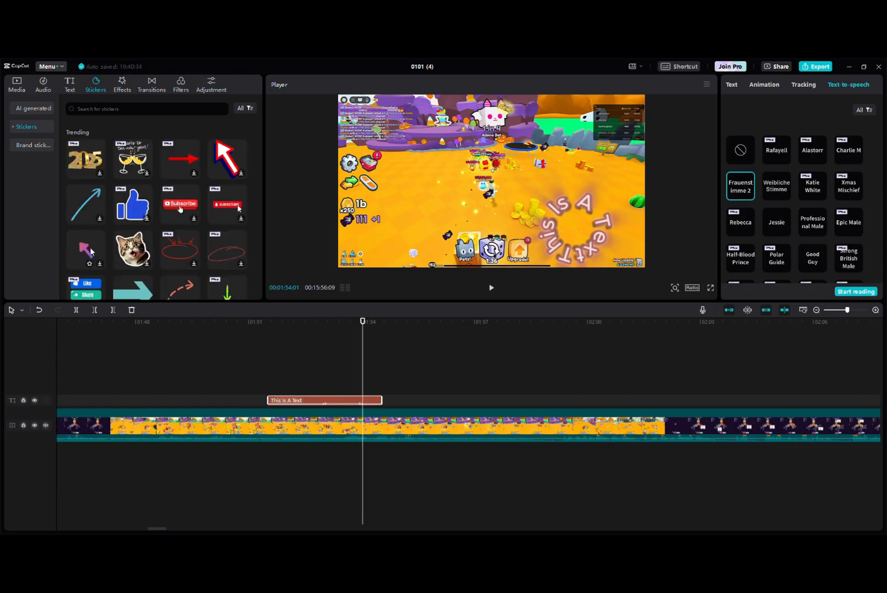
pyautogui.moveTo(90, 249); pyautogui.dragTo(387, 419)
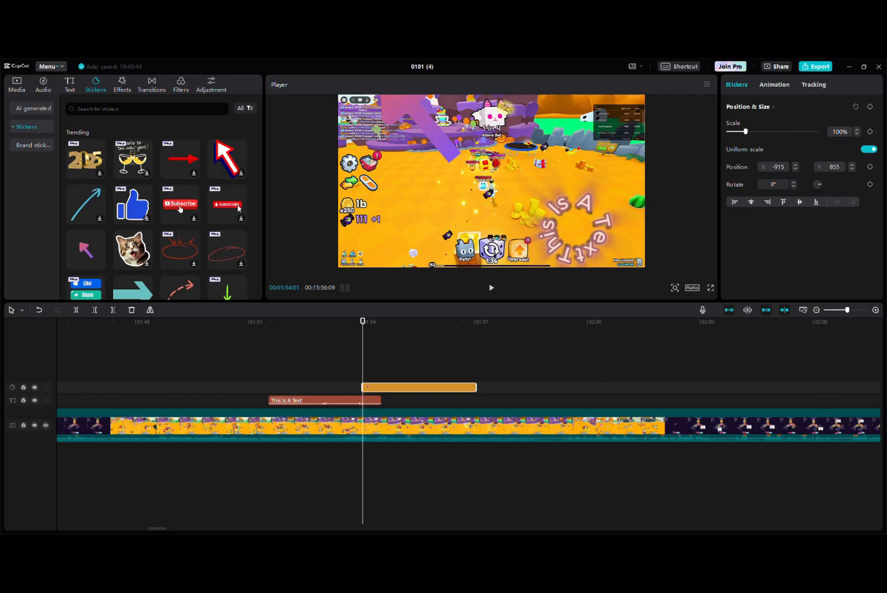
pyautogui.moveTo(525, 231); pyautogui.dragTo(492, 198)
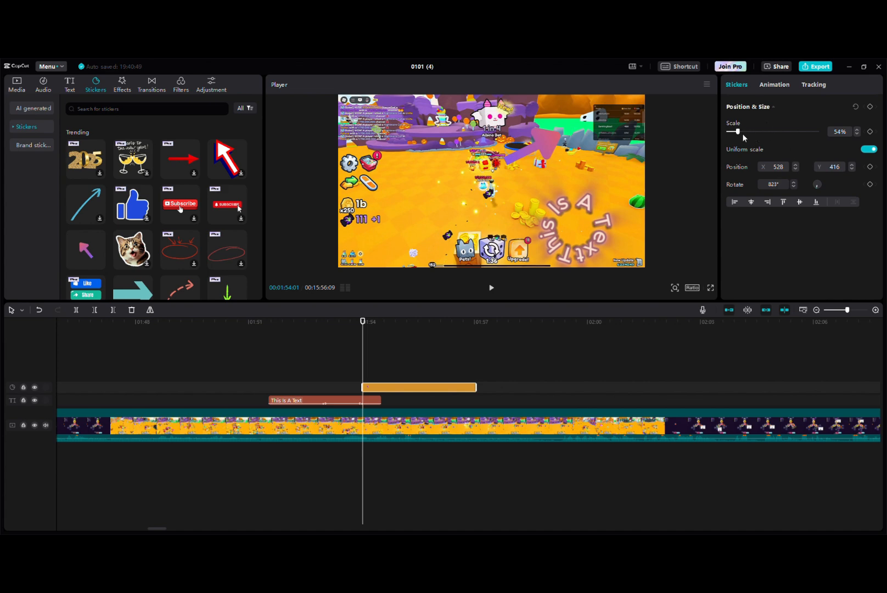
pyautogui.moveTo(559, 149); pyautogui.dragTo(604, 120)
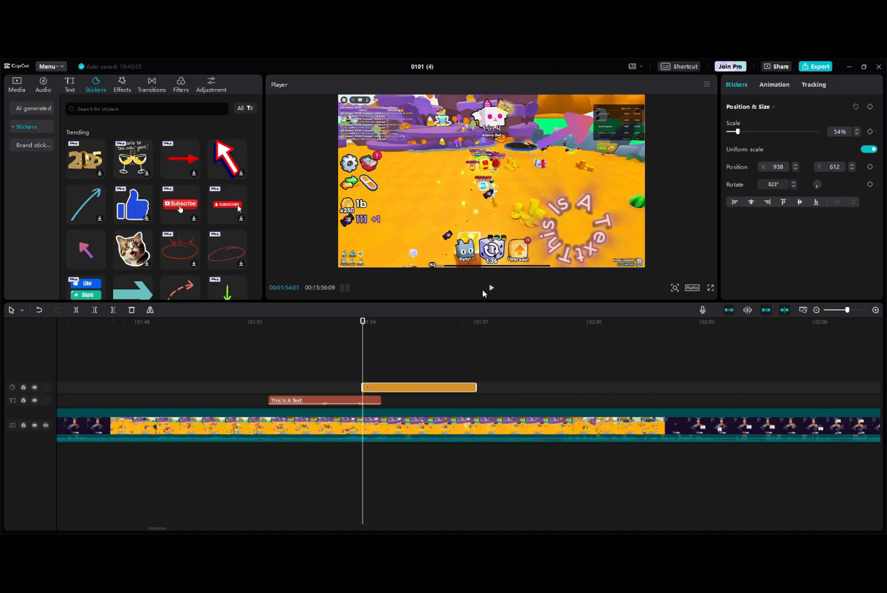
pyautogui.click(490, 289)
pyautogui.click(491, 289)
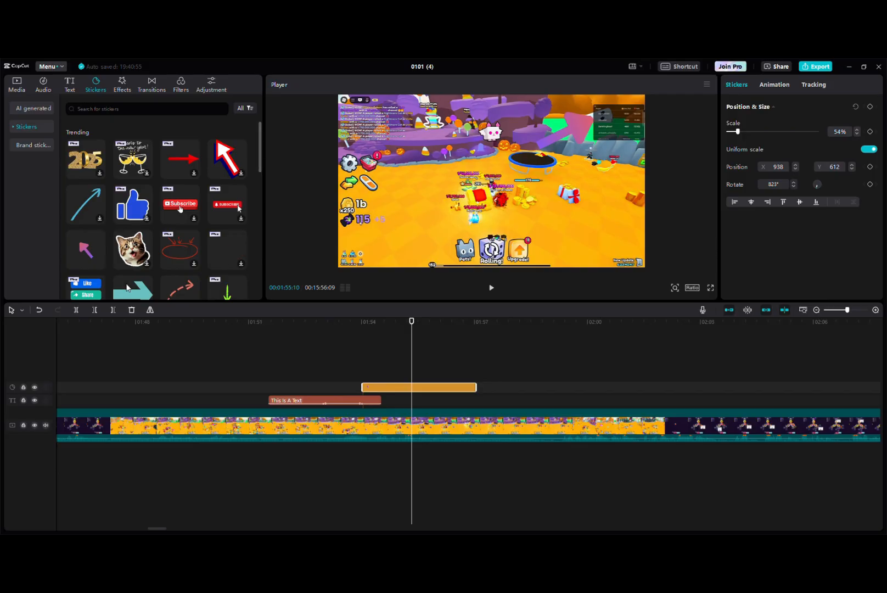
pyautogui.scroll(-5, 132, 274)
pyautogui.scroll(6, 132, 209)
# Add the Shake video effect at the playhead and play back the result
pyautogui.click(123, 84)
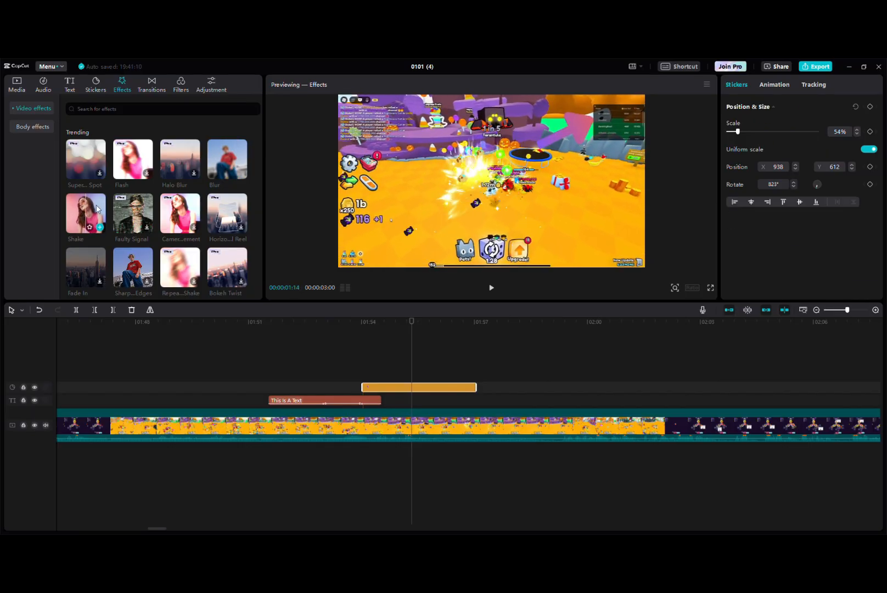
pyautogui.moveTo(88, 213); pyautogui.dragTo(435, 410)
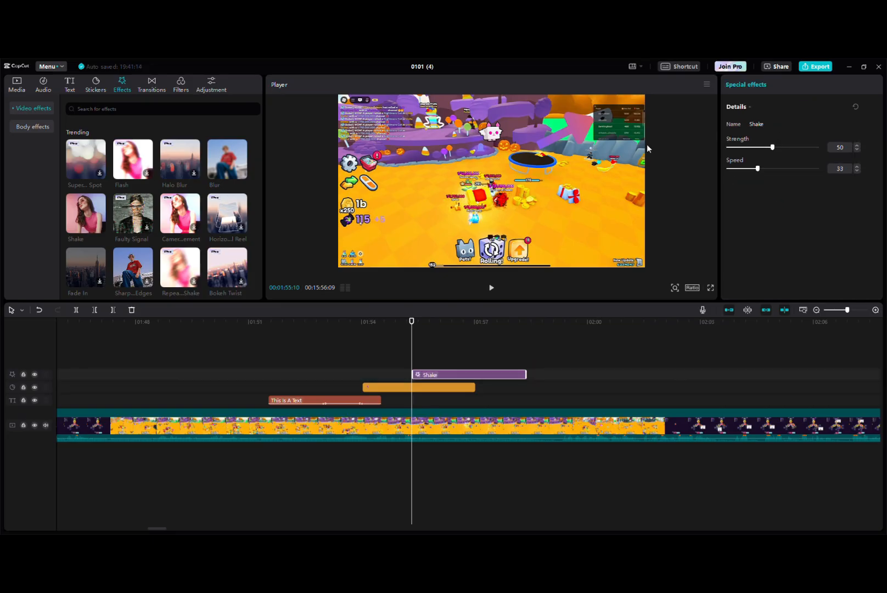
pyautogui.click(491, 287)
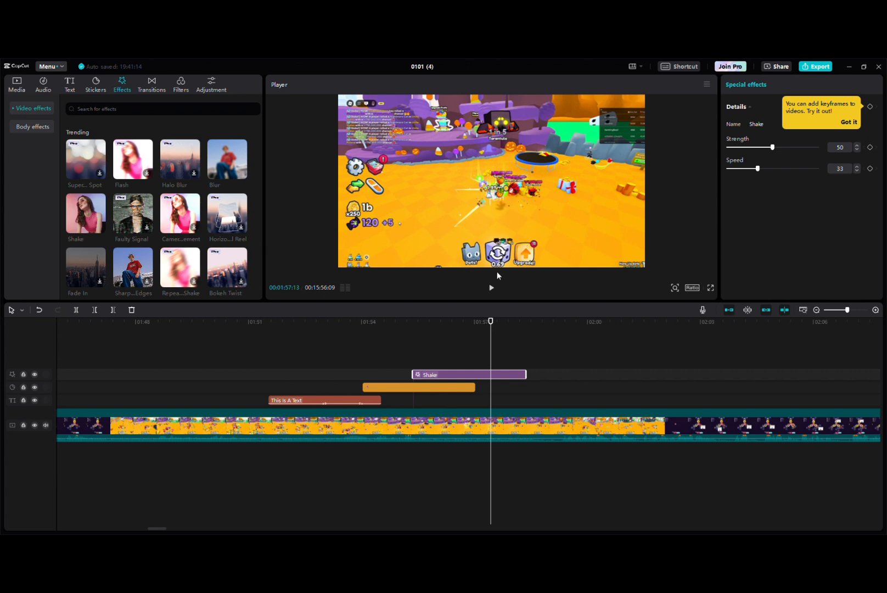
# Add the Blur video effect on a new track overlapping the end of Shake, and play back the result
pyautogui.moveTo(227, 162); pyautogui.dragTo(546, 351)
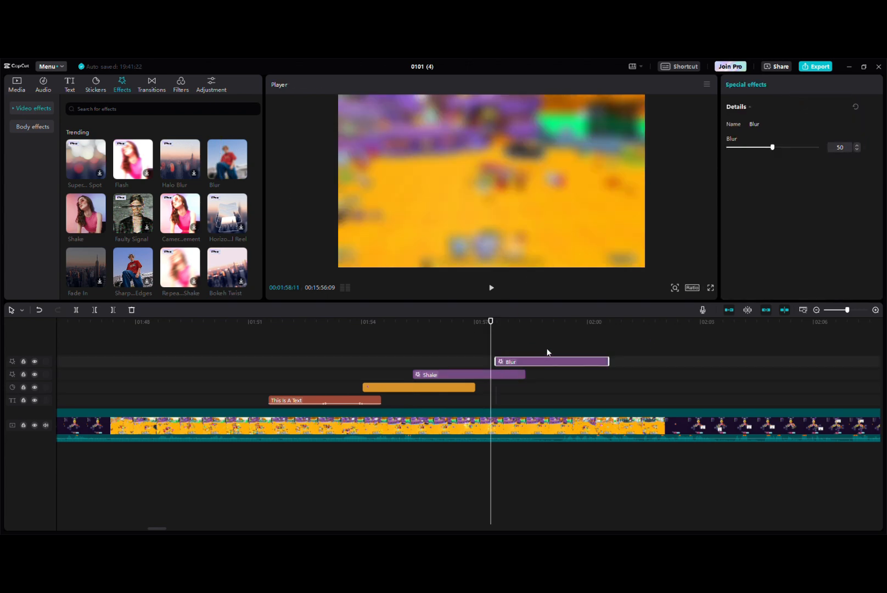
pyautogui.click(491, 288)
pyautogui.click(492, 289)
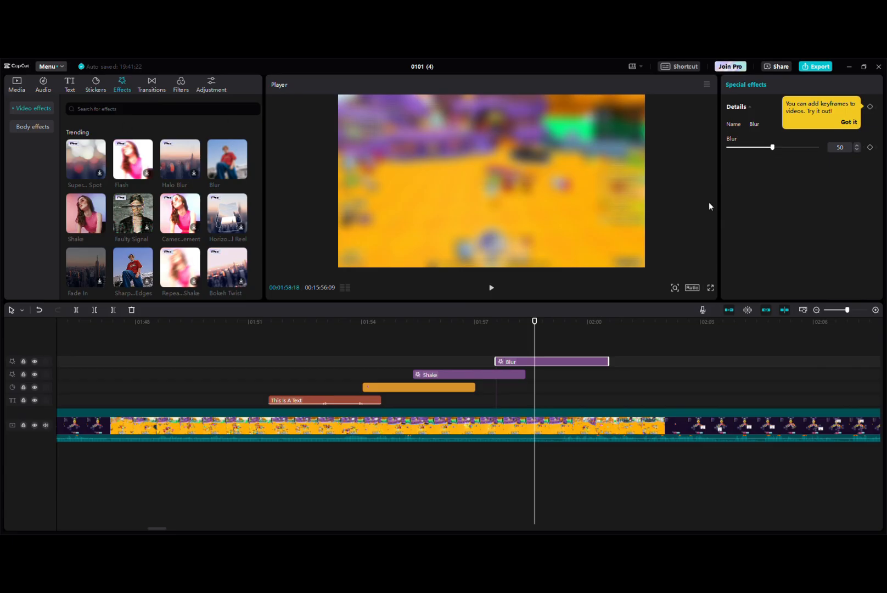
# Show the transitions and split the main video clip where the Blur effect ends
pyautogui.click(158, 82)
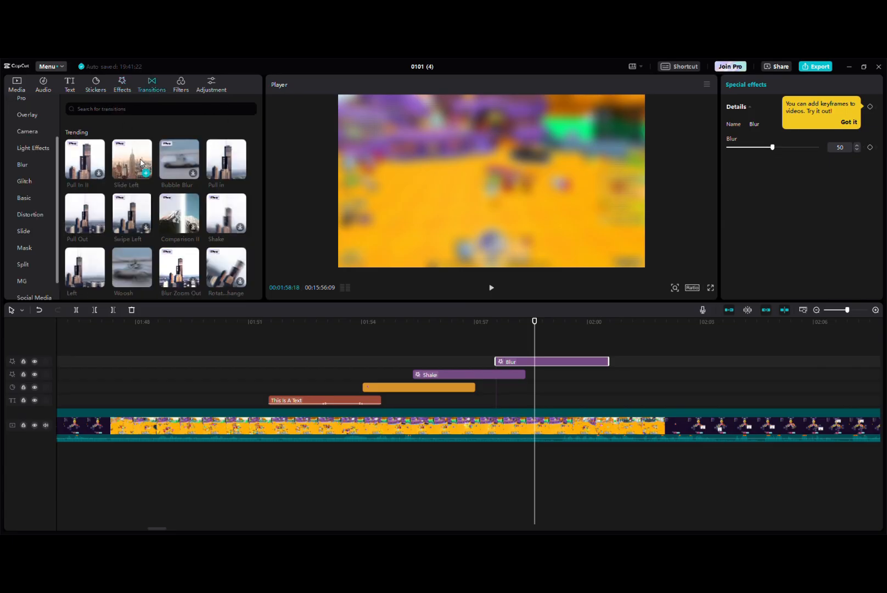
pyautogui.click(610, 321)
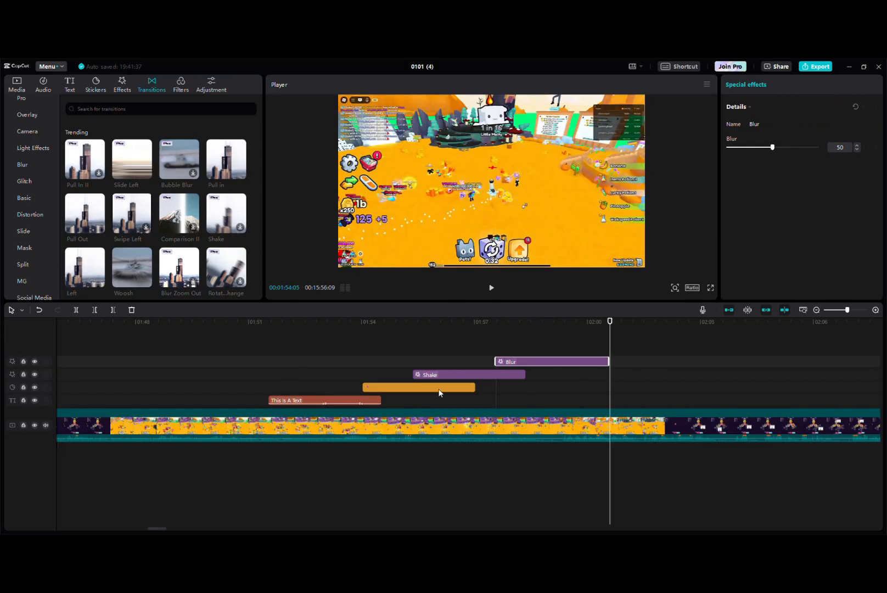
pyautogui.click(639, 425)
pyautogui.click(76, 310)
# Split the main video again at 00:02:06:17 and return the playhead to 00:02:02:29
pyautogui.click(633, 322)
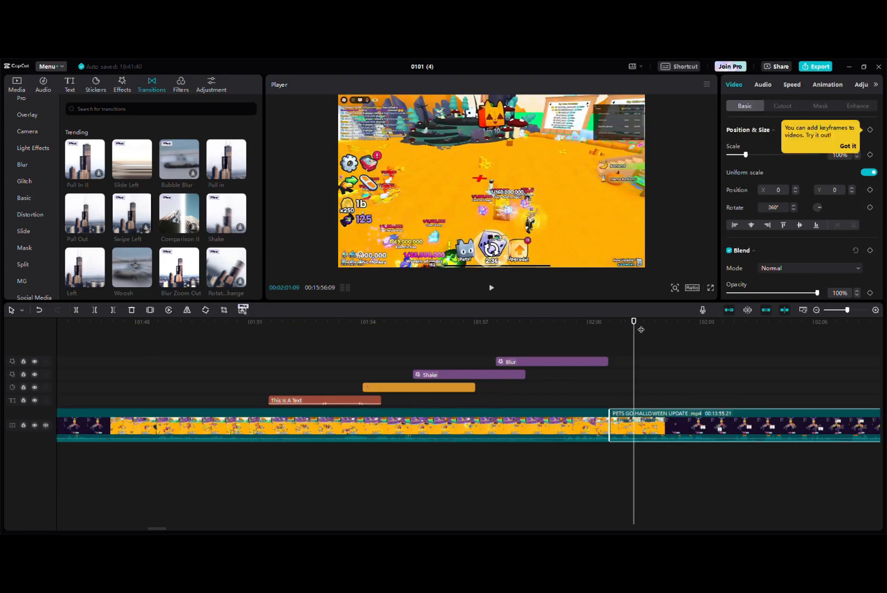
pyautogui.click(834, 354)
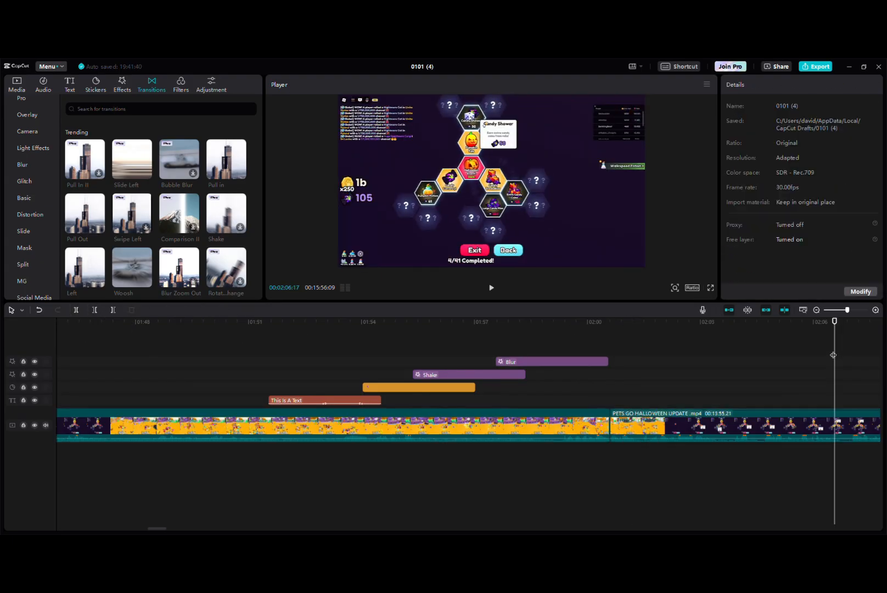
pyautogui.click(76, 310)
pyautogui.click(704, 483)
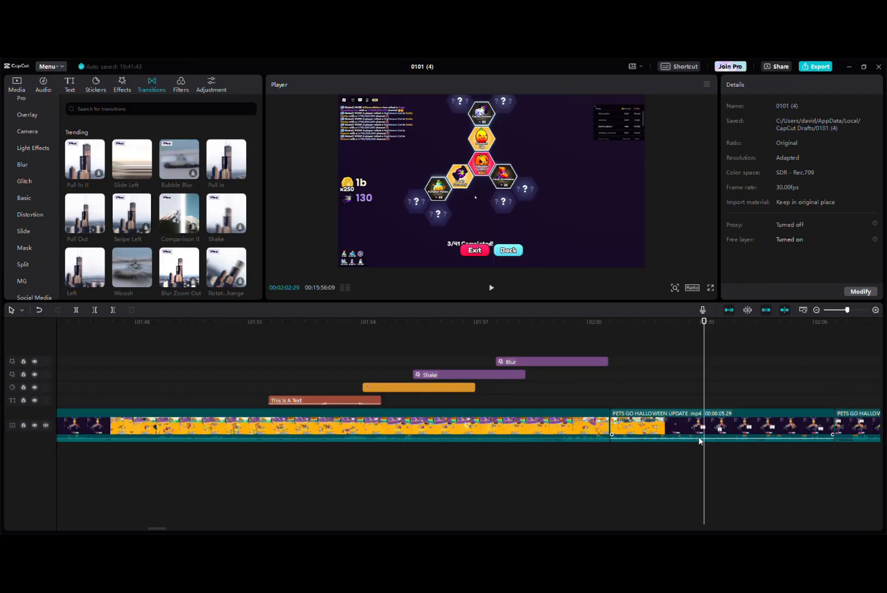
# Delete the short main-track clip between the two splits and place the playhead just before the remaining cut
pyautogui.click(691, 427)
pyautogui.press('Delete')
pyautogui.click(604, 381)
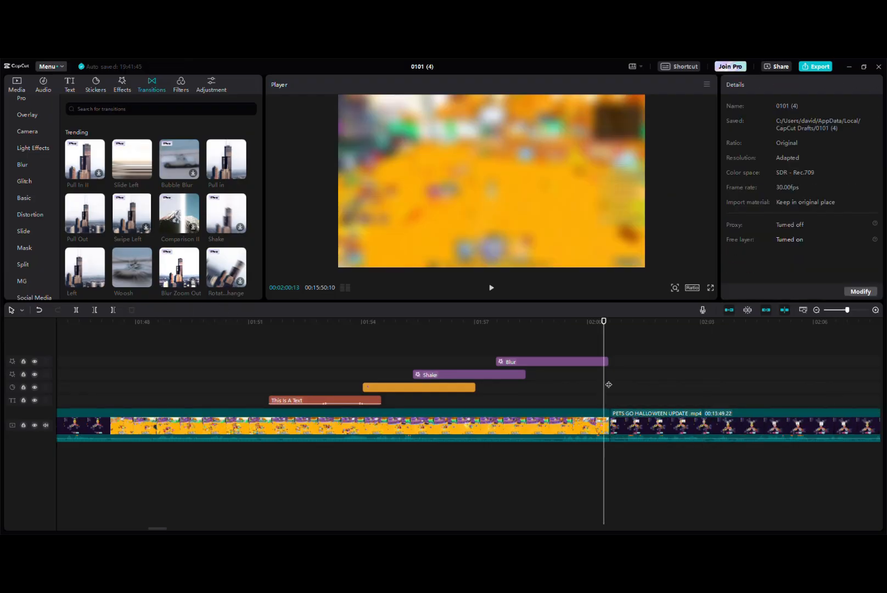
# Move the Blur effect earlier on its track so it starts just before the sticker, and play back across the cut
pyautogui.moveTo(511, 362); pyautogui.dragTo(364, 362)
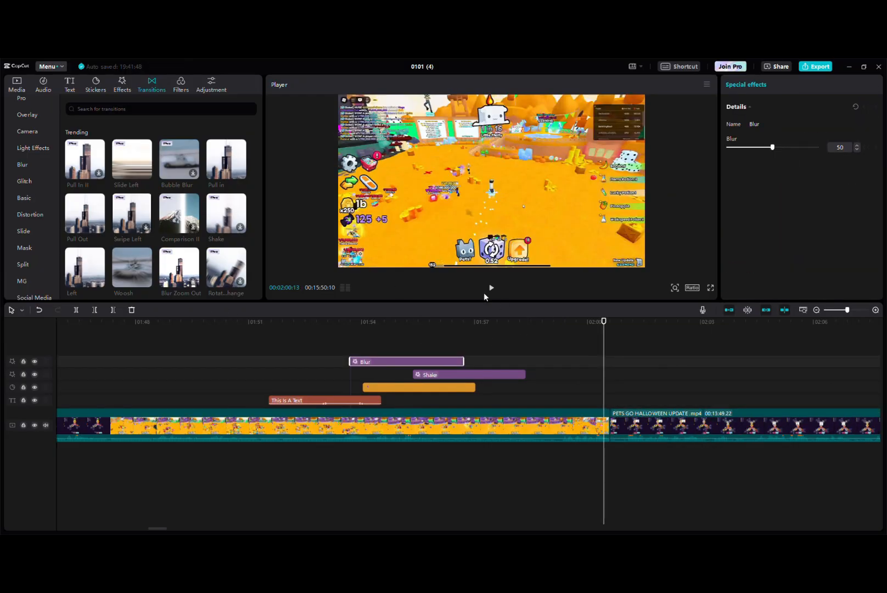
pyautogui.click(493, 291)
pyautogui.click(491, 291)
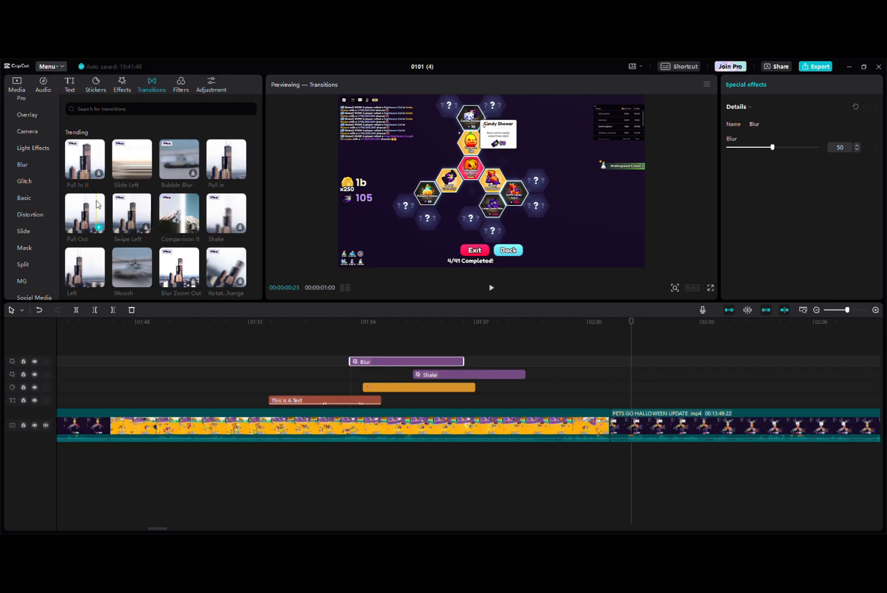
# Add the Pull Out transition at the cut between the two main clips and resize it to about 1 s
pyautogui.moveTo(85, 214); pyautogui.dragTo(757, 443)
pyautogui.click(608, 427)
pyautogui.moveTo(597, 439); pyautogui.dragTo(464, 428)
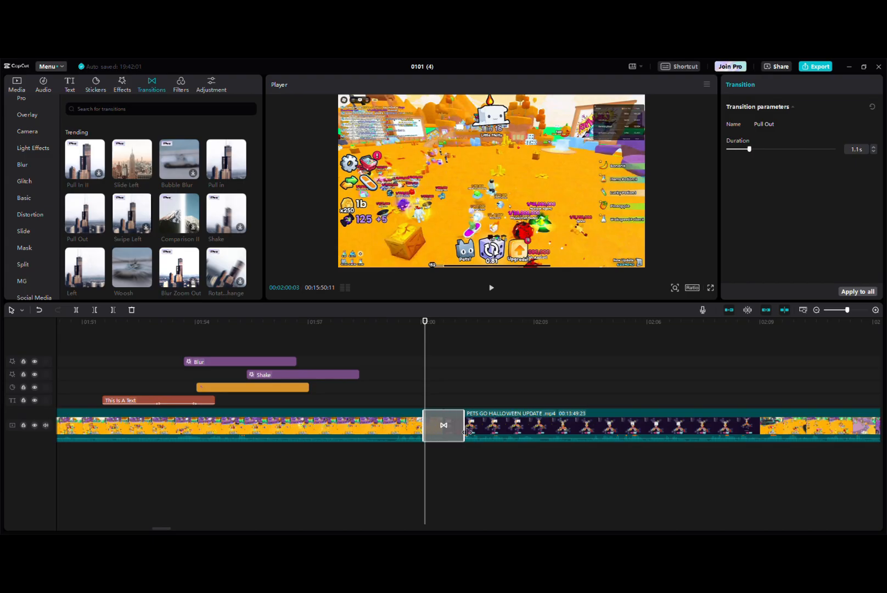
# Play back the Pull Out transition twice, starting just before the cut each time
pyautogui.click(409, 364)
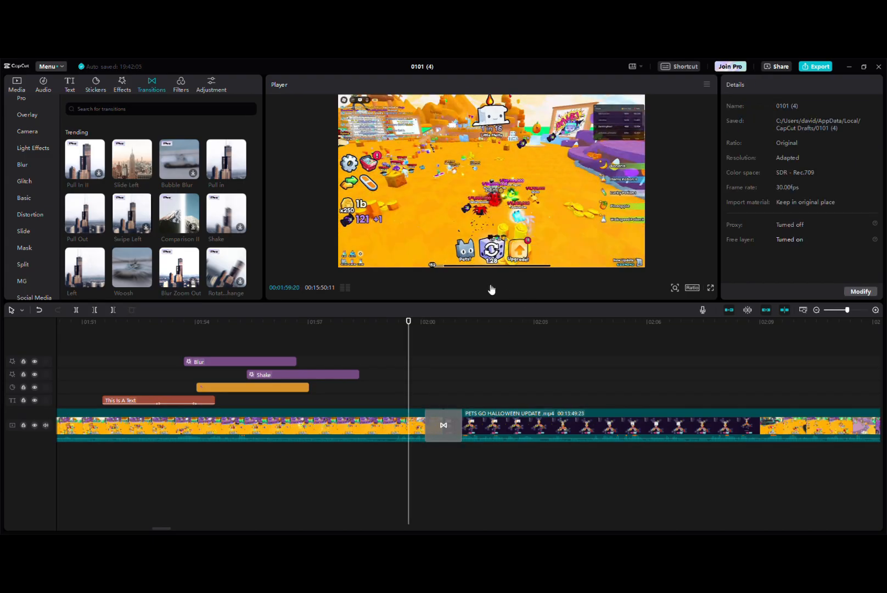
pyautogui.click(492, 288)
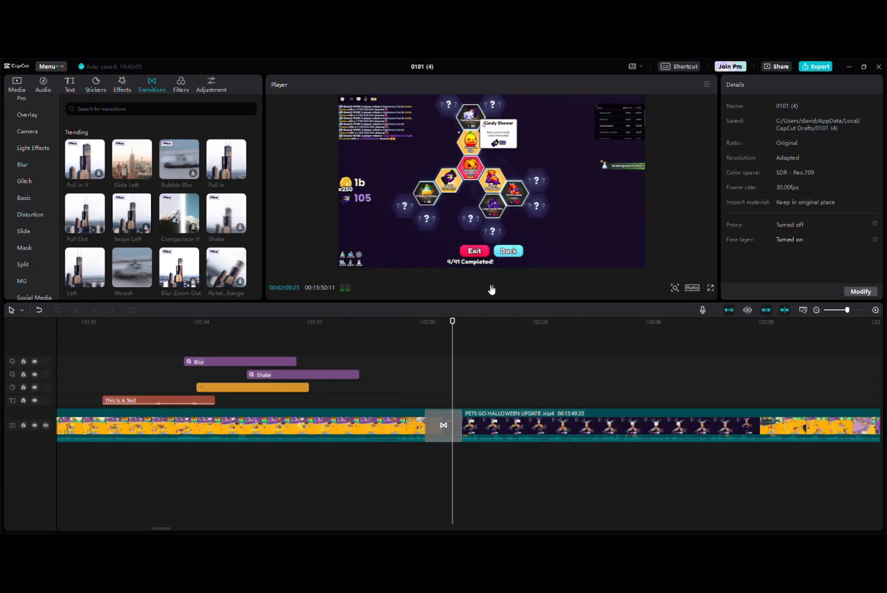
pyautogui.click(491, 290)
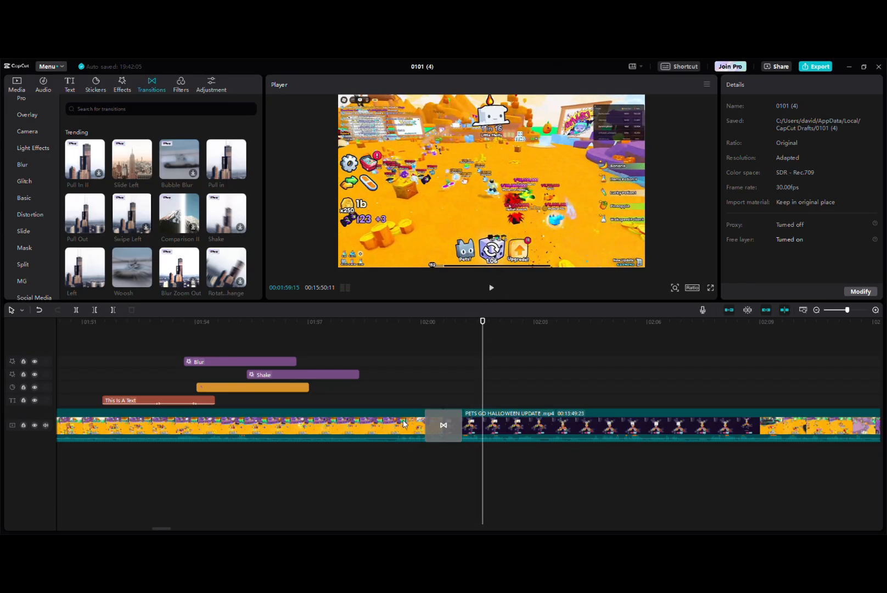
pyautogui.click(409, 428)
pyautogui.click(412, 340)
pyautogui.click(490, 290)
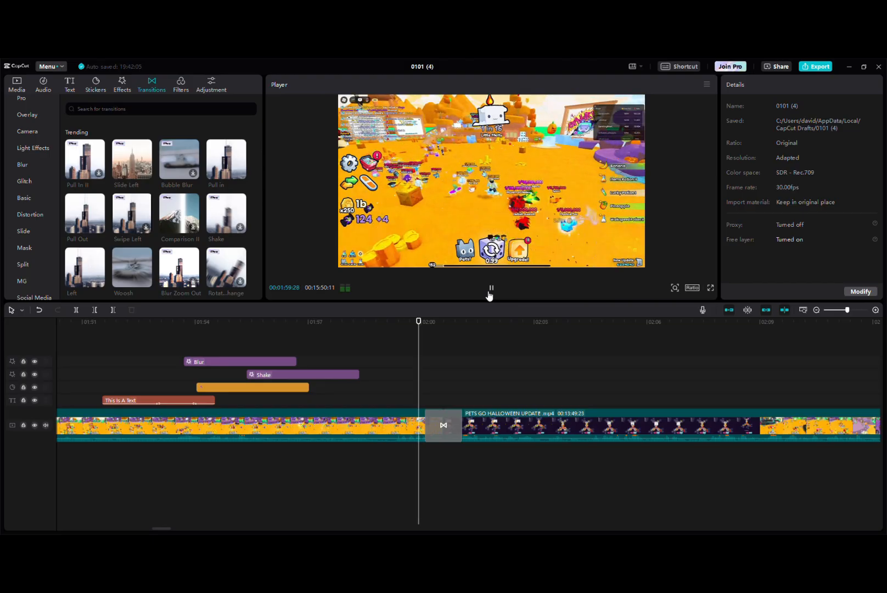
pyautogui.click(489, 291)
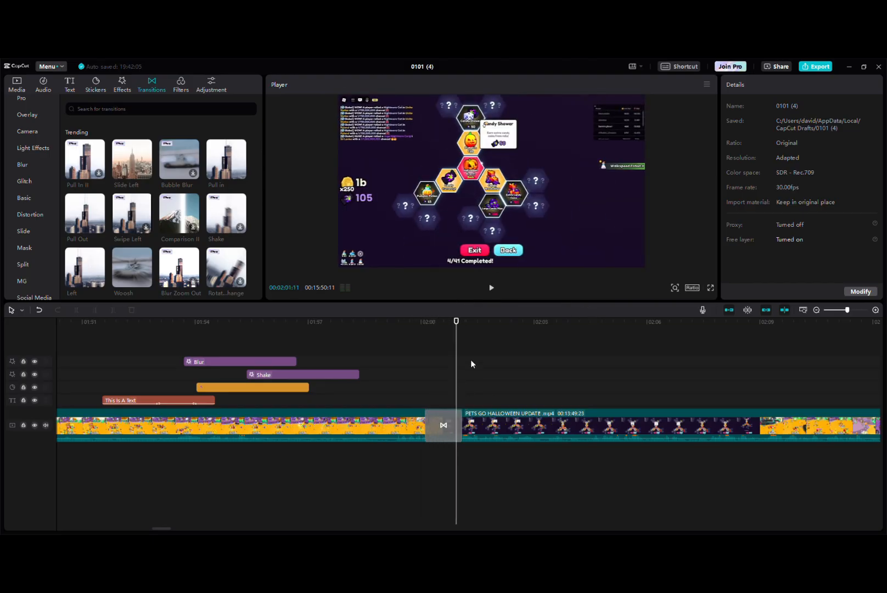
# Browse the trending transitions and show the featured filters
pyautogui.click(496, 322)
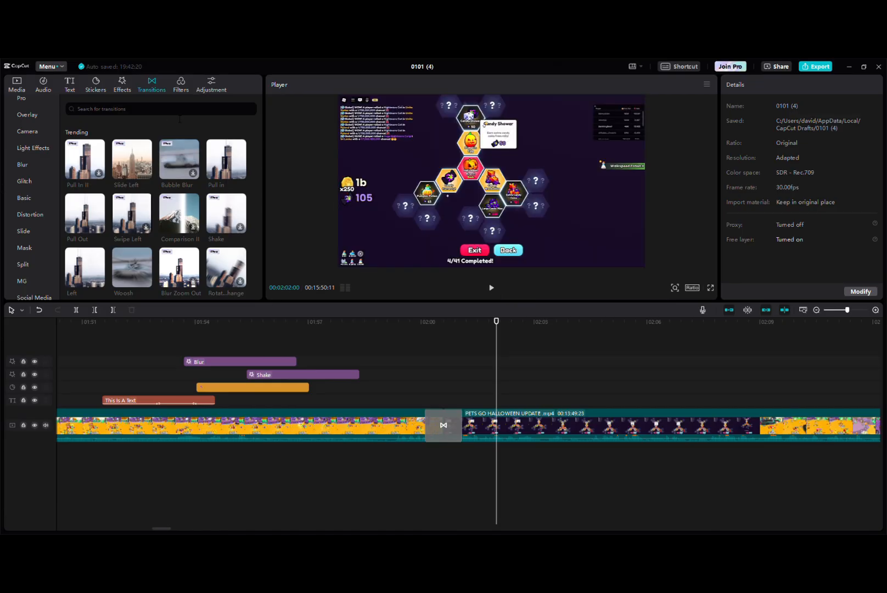
pyautogui.scroll(-3, 170, 214)
pyautogui.scroll(-5, 172, 219)
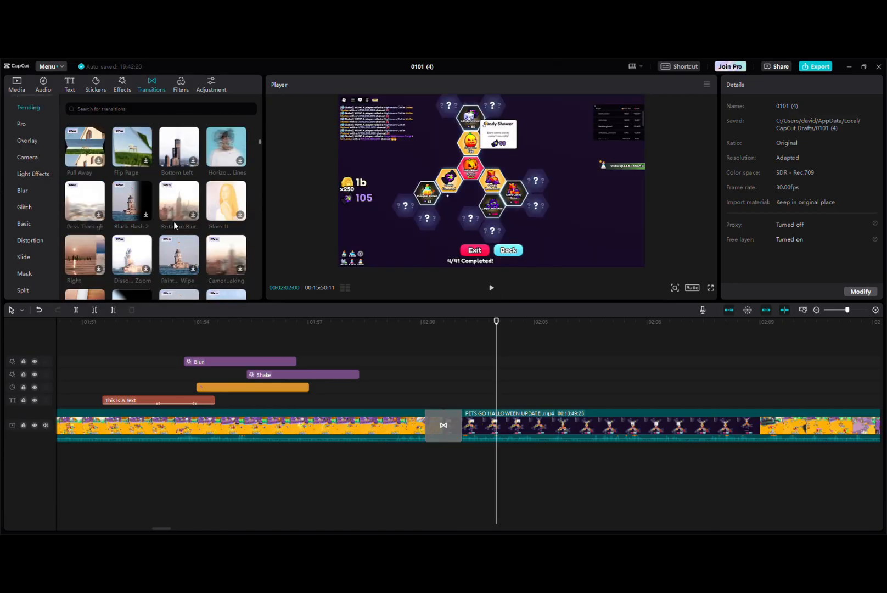
pyautogui.scroll(-5, 119, 189)
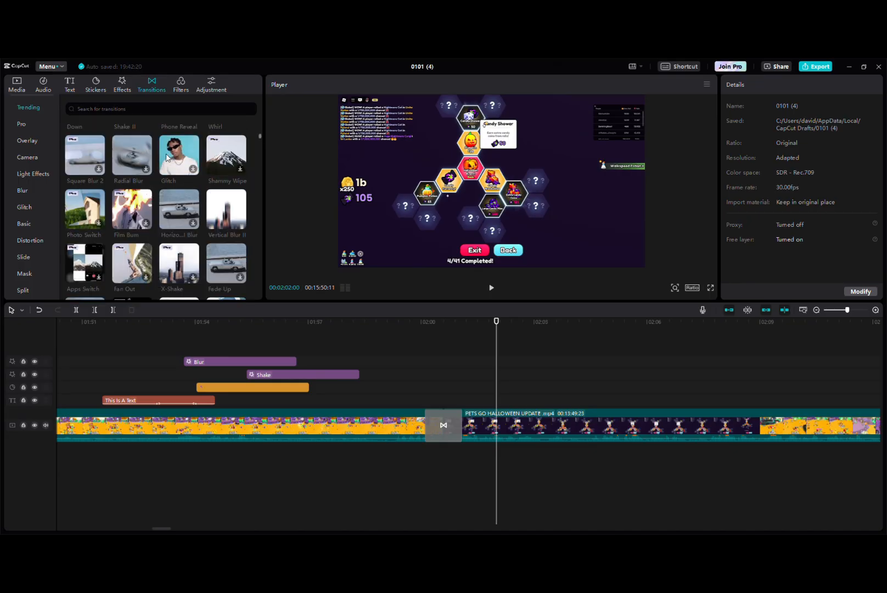
pyautogui.click(184, 80)
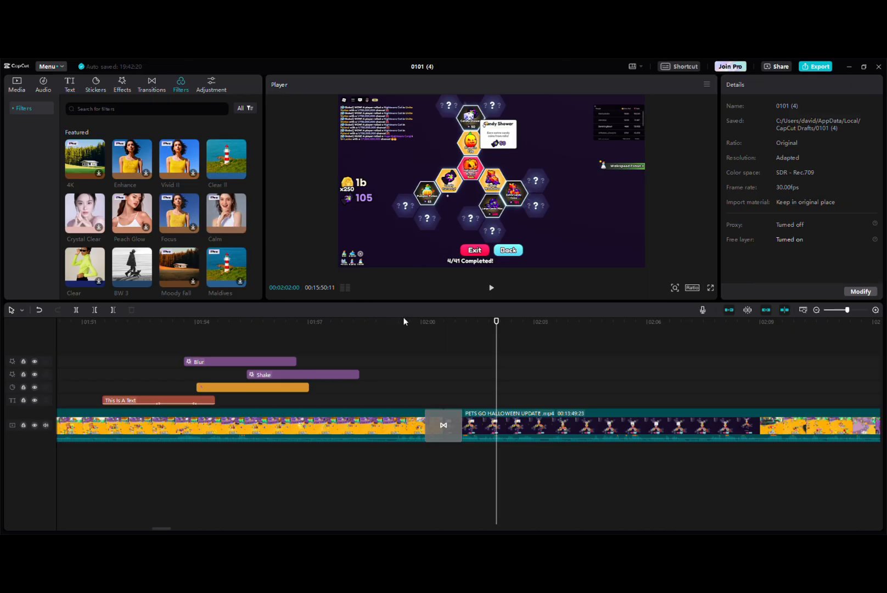
# Add a custom adjustment layer on a new track above the effects and shift it earlier to cover the text, sticker and effects
pyautogui.click(417, 425)
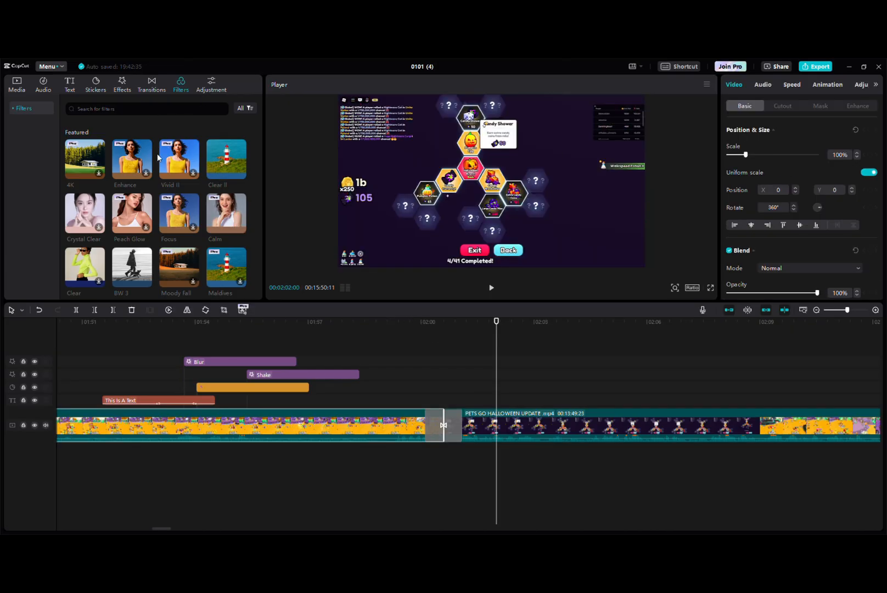
pyautogui.click(216, 83)
pyautogui.moveTo(85, 130); pyautogui.dragTo(433, 340)
pyautogui.moveTo(375, 352); pyautogui.dragTo(172, 353)
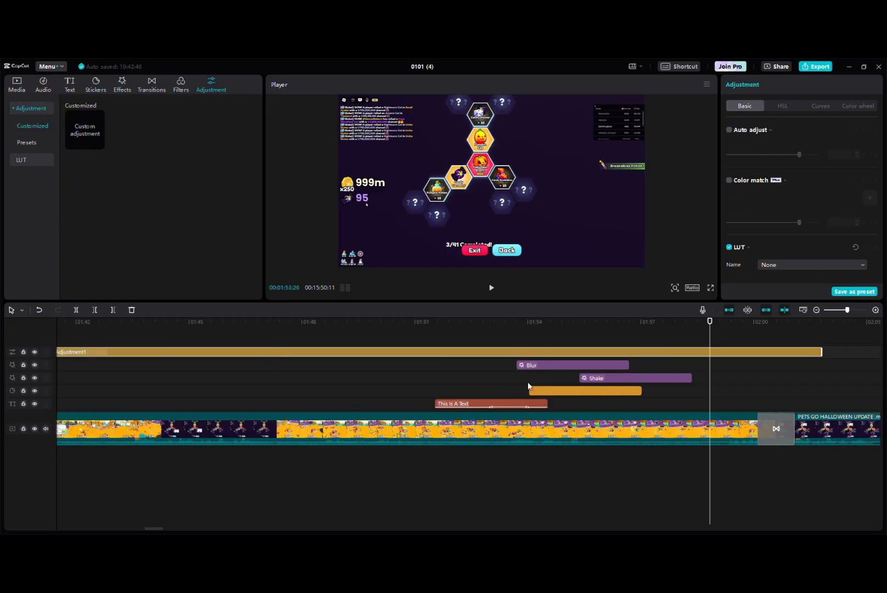
# Set the adjustment layer's Temp to 40, Hue to -29 and Saturation to 17
pyautogui.scroll(-2, 771, 197)
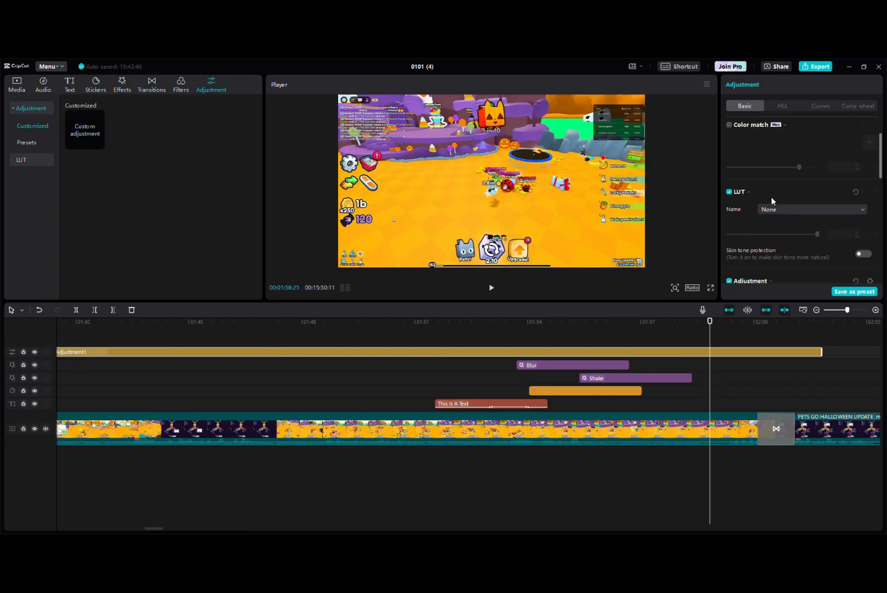
pyautogui.scroll(-2, 771, 197)
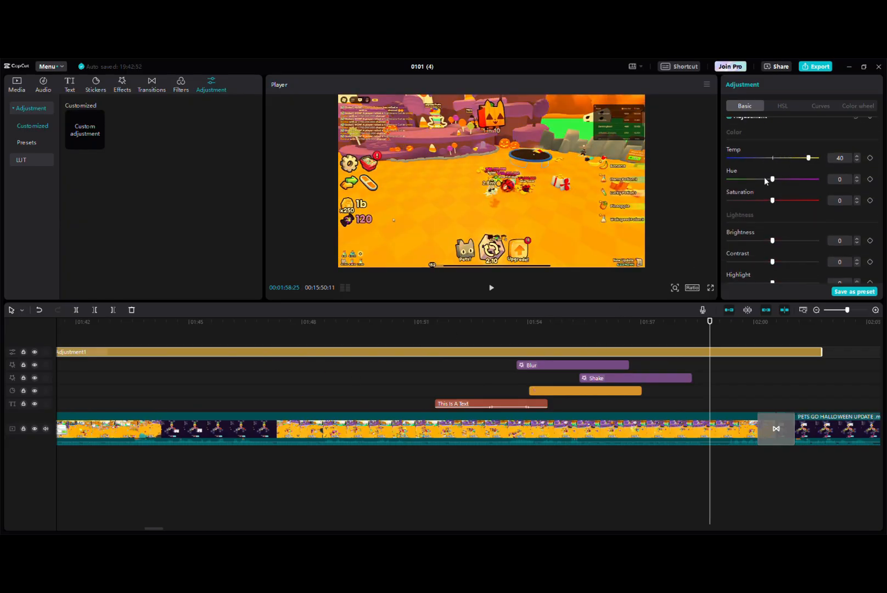
pyautogui.moveTo(764, 178); pyautogui.dragTo(787, 201)
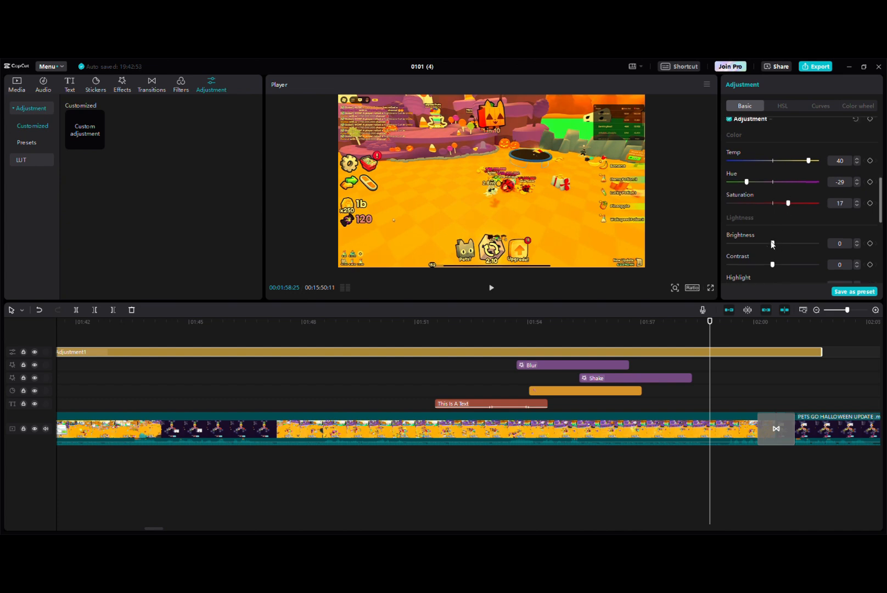
# Lower the adjustment layer's Brightness strongly, and set its Contrast to 50, Sharpen to 100 and Clarity to 100
pyautogui.moveTo(773, 240); pyautogui.dragTo(817, 260)
pyautogui.scroll(-1, 791, 231)
pyautogui.scroll(-3, 779, 203)
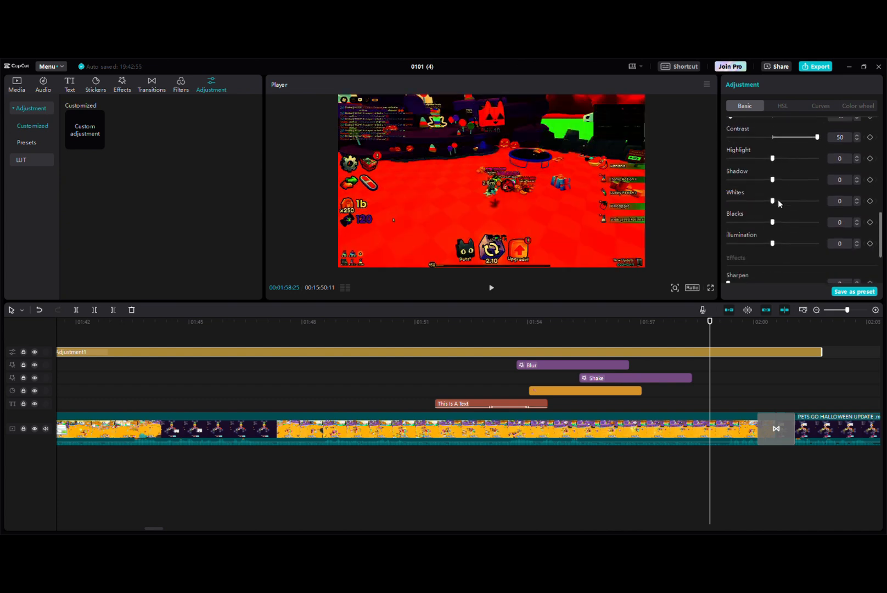
pyautogui.moveTo(772, 145); pyautogui.dragTo(846, 194)
pyautogui.scroll(-3, 792, 234)
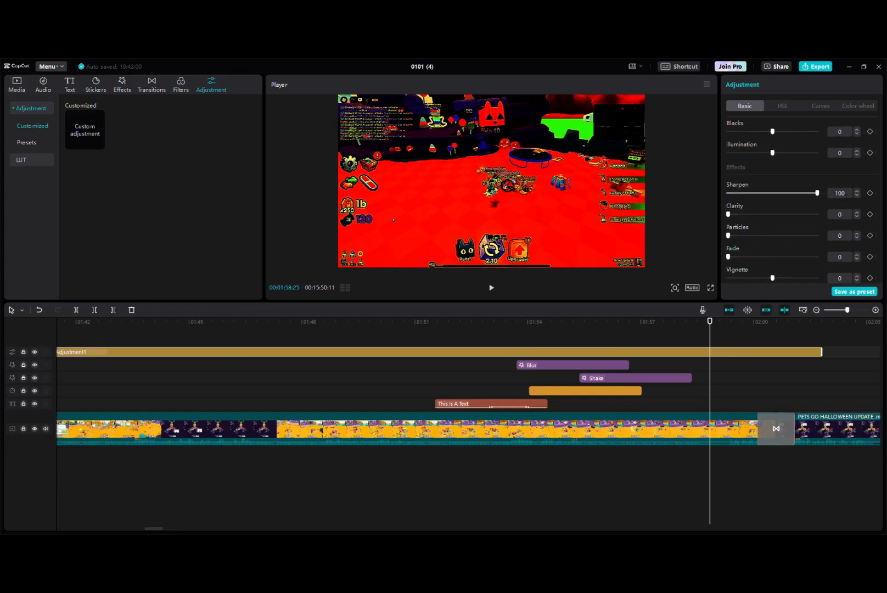
pyautogui.moveTo(776, 214); pyautogui.dragTo(871, 214)
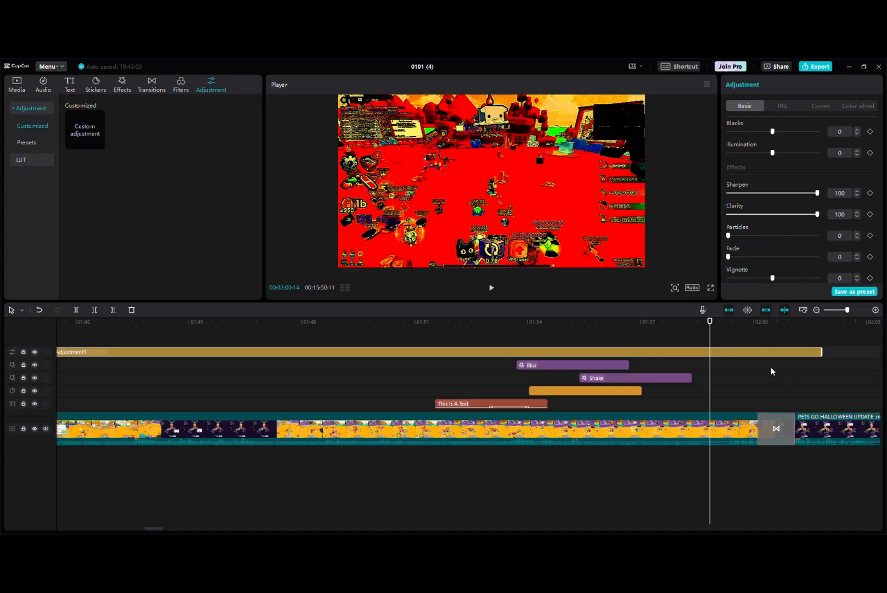
# Shorten the adjustment layer to end at the playhead, shortly after the Shake effect, and play back the adjusted section
pyautogui.moveTo(818, 353); pyautogui.dragTo(711, 361)
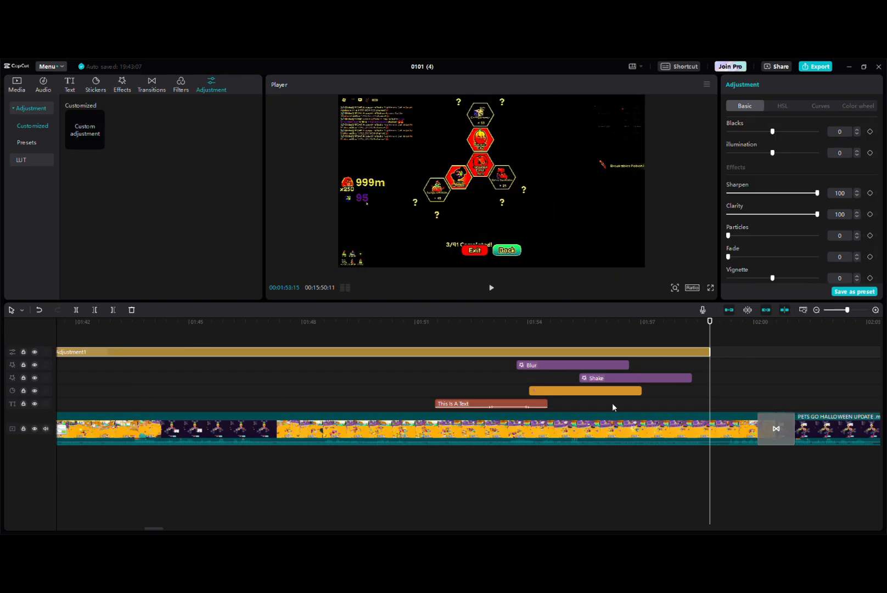
pyautogui.click(492, 290)
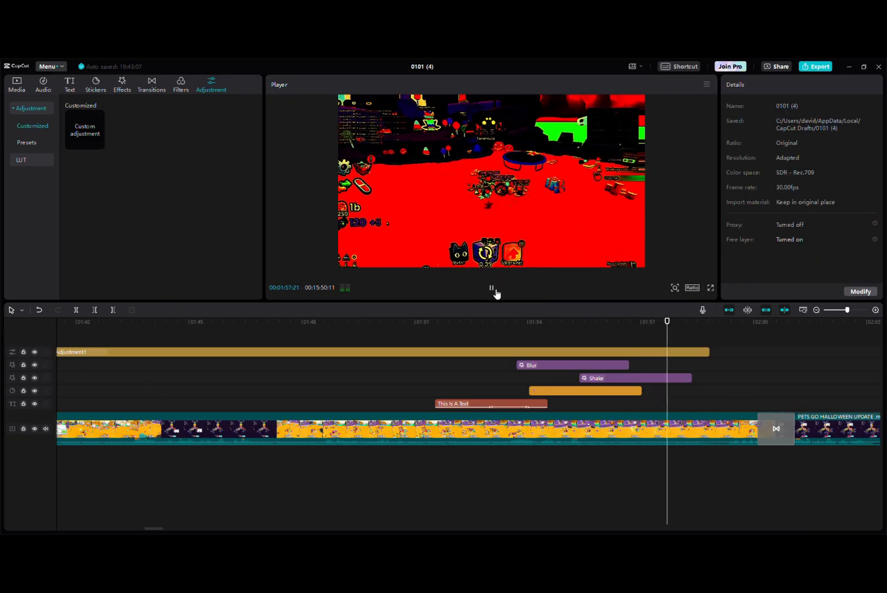
pyautogui.click(493, 288)
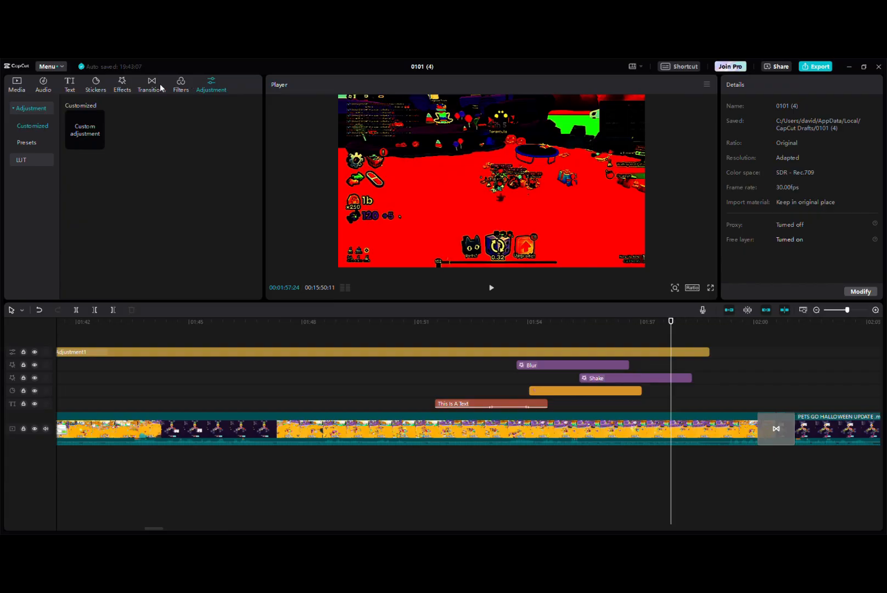
pyautogui.click(45, 88)
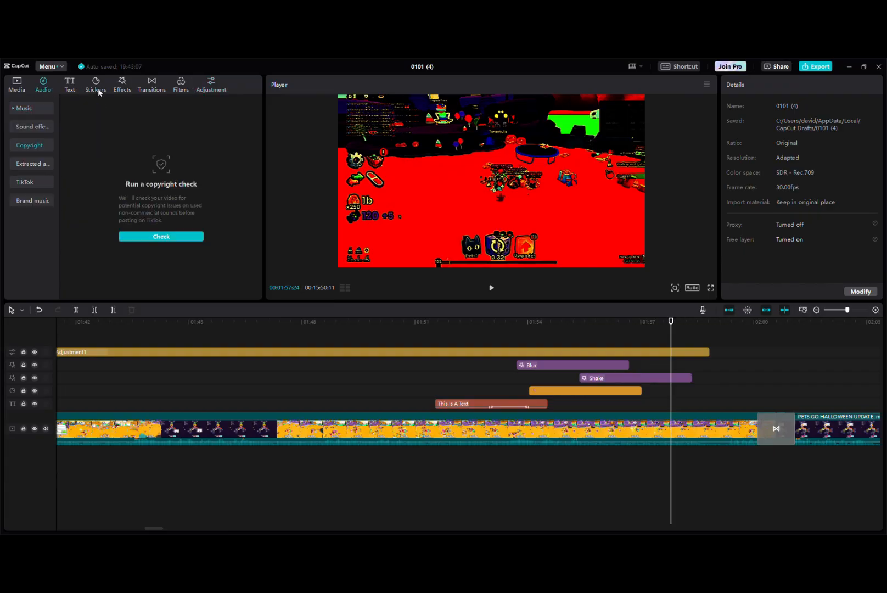
pyautogui.click(97, 89)
pyautogui.click(72, 88)
pyautogui.click(150, 88)
pyautogui.click(207, 89)
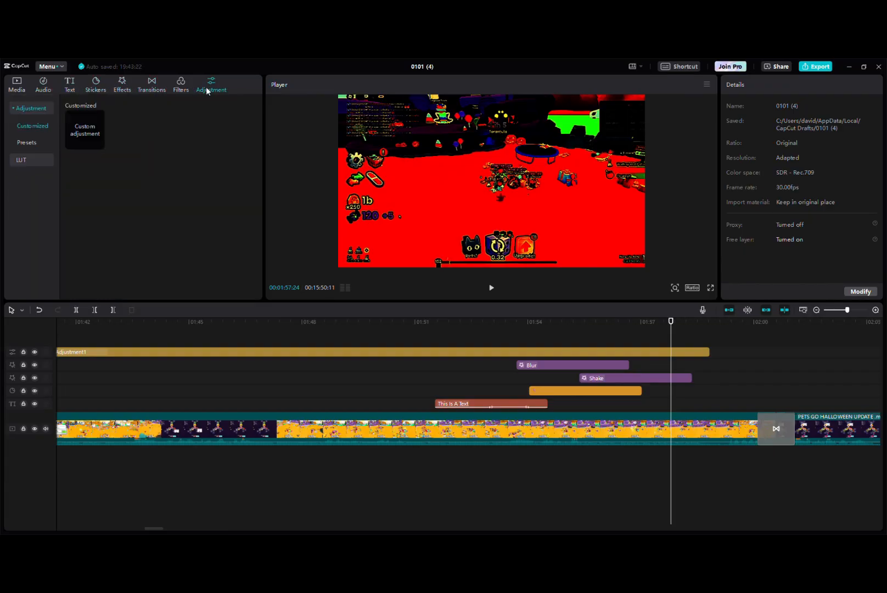
pyautogui.click(180, 85)
# Select every clip, text, sticker, effect and adjustment layer on the timeline and delete them all
pyautogui.moveTo(675, 325); pyautogui.dragTo(213, 369)
pyautogui.scroll(-5, 197, 354)
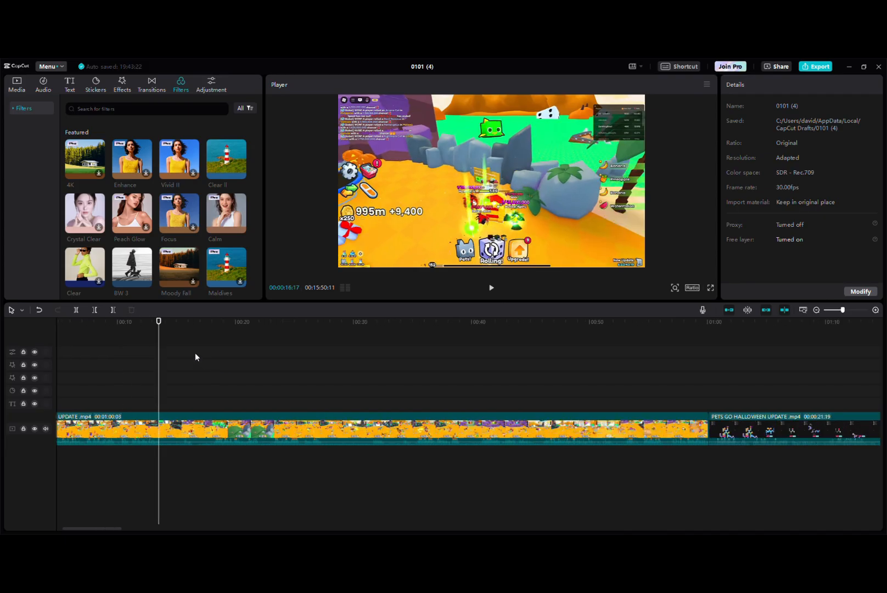
pyautogui.click(144, 361)
pyautogui.click(621, 404)
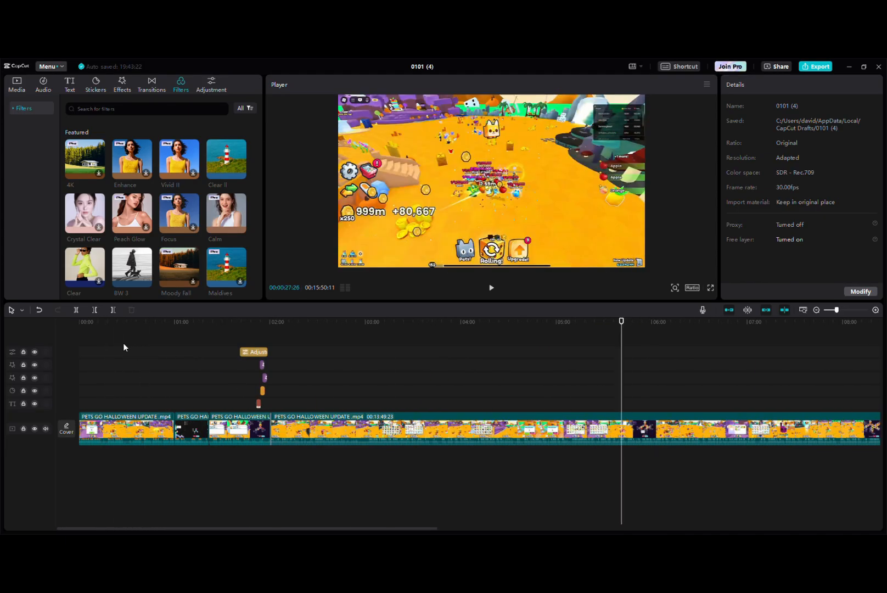
pyautogui.moveTo(122, 342); pyautogui.dragTo(825, 500)
pyautogui.press('Delete')
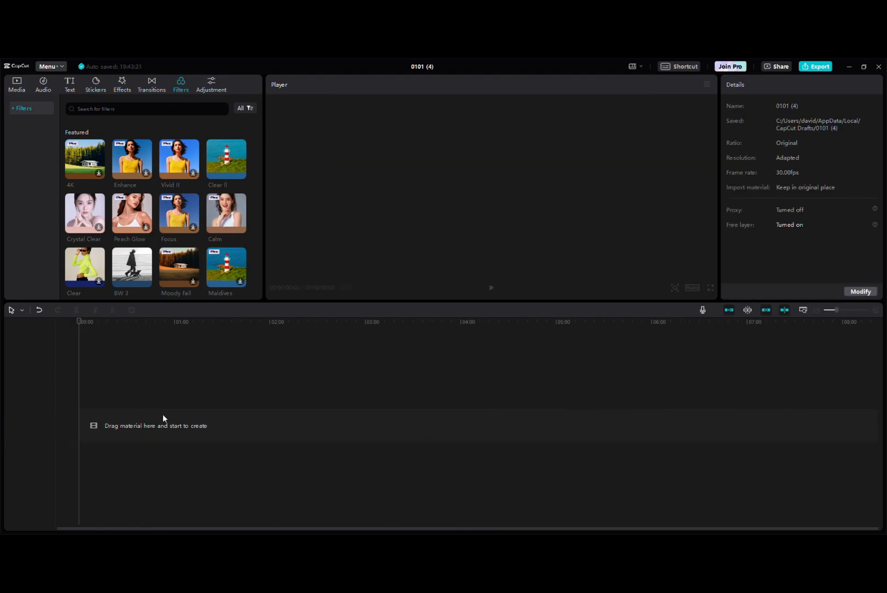
# Place the imported PETS GO HALLOWEEN UPDATE .mp4 video on the empty timeline again
pyautogui.click(19, 83)
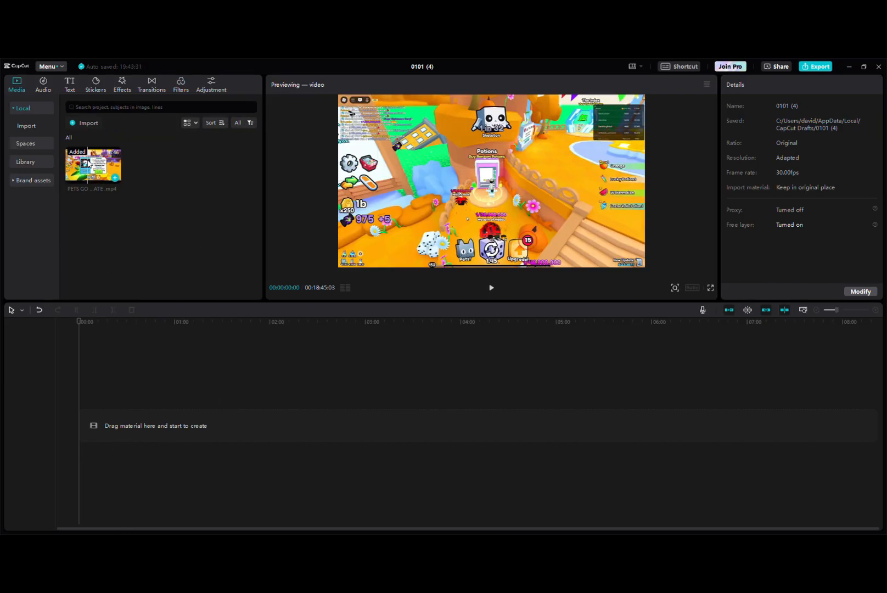
pyautogui.moveTo(93, 165); pyautogui.dragTo(166, 392)
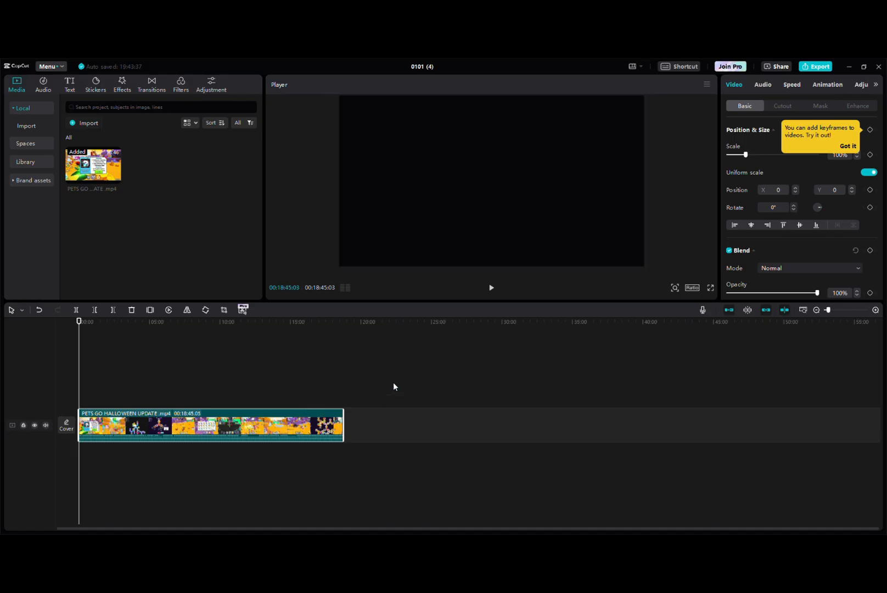